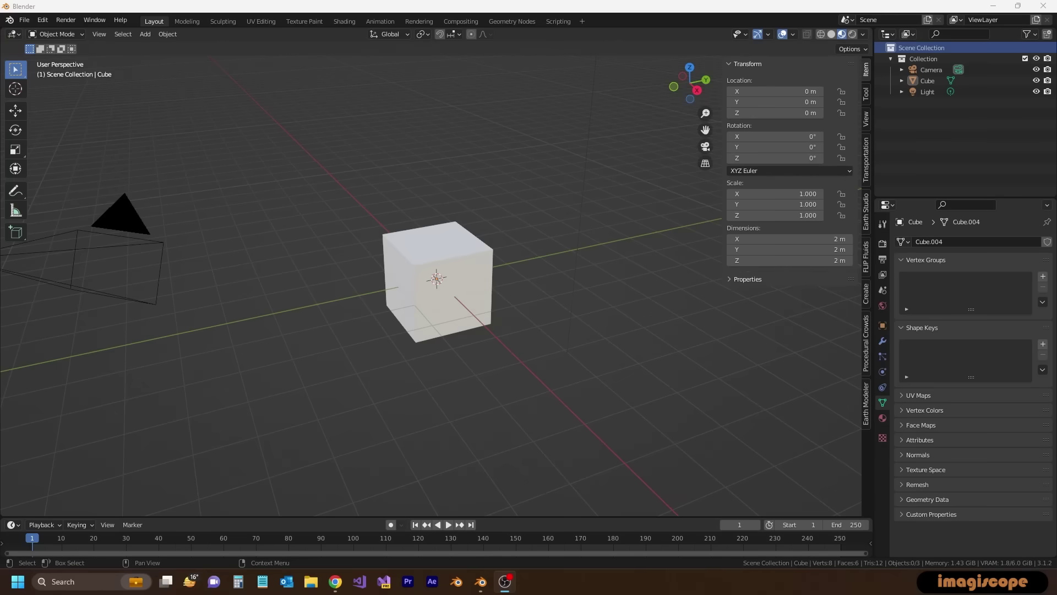
Delete the default cube and open the Earth Modeler add-on settings
click(472, 272)
key(Delete)
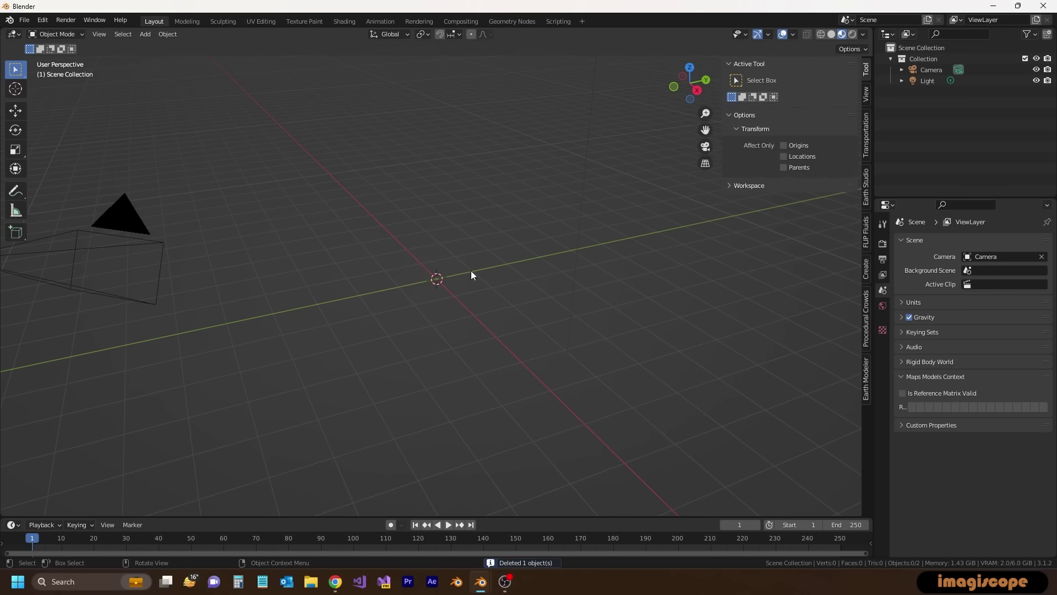
click(865, 377)
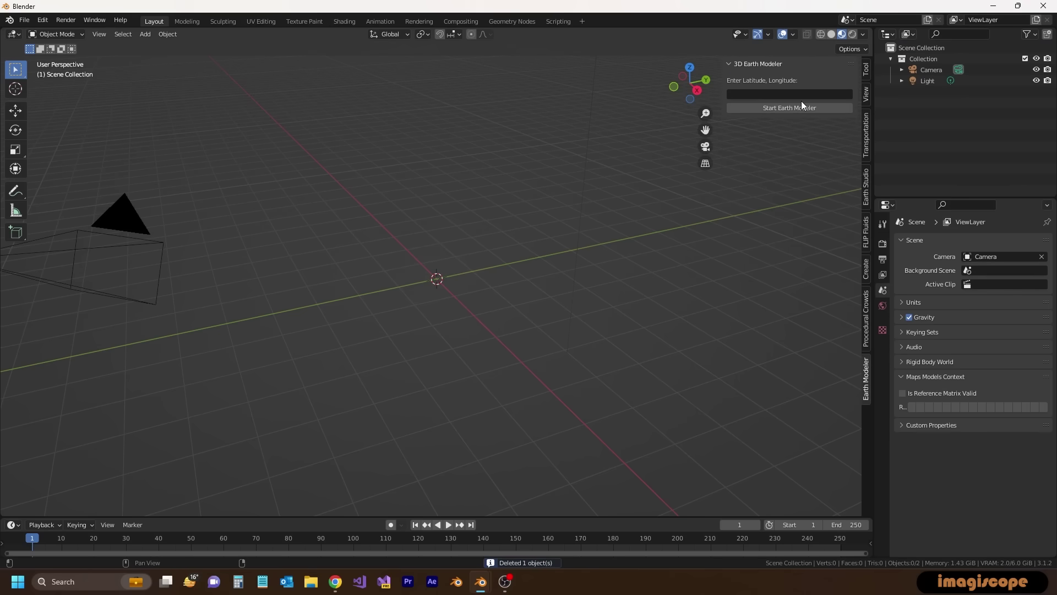
Switch to Google Maps and copy the latitude and longitude of a spot next to Big Ben in Westminster
click(340, 589)
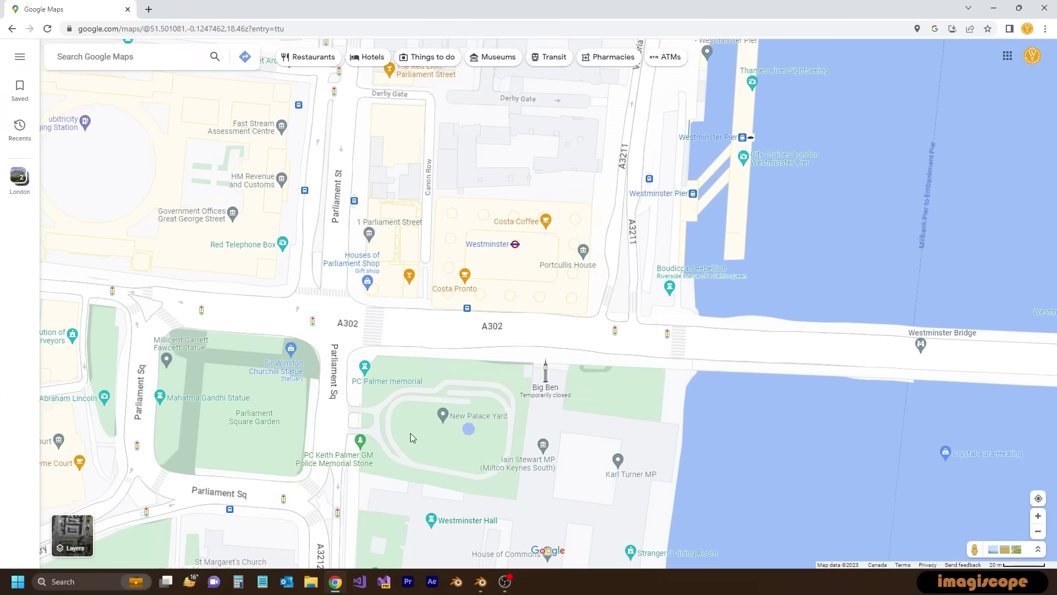
scroll(453, 391, down, 4)
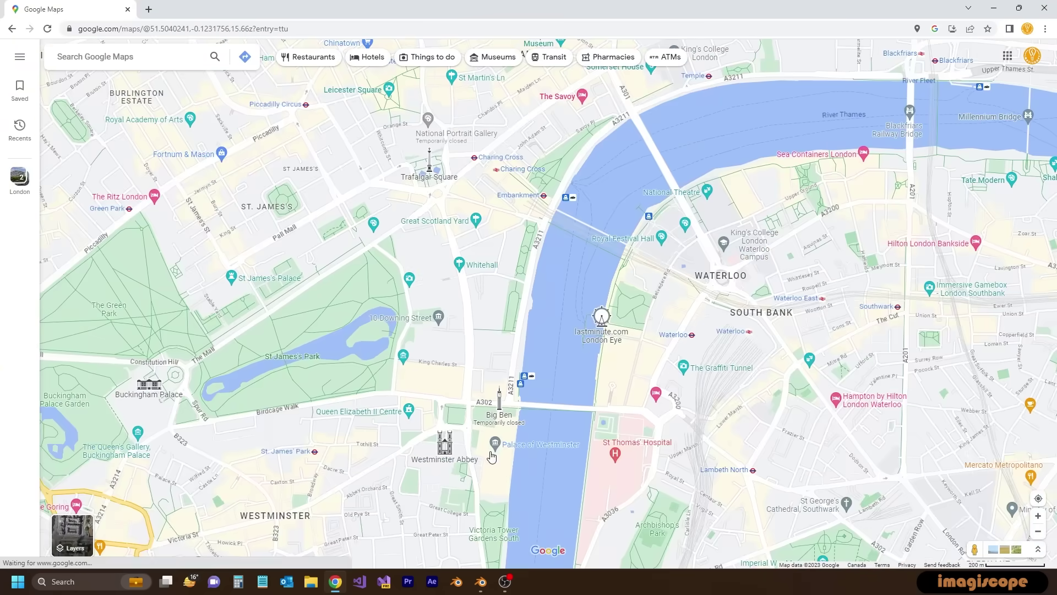
scroll(482, 442, up, 3)
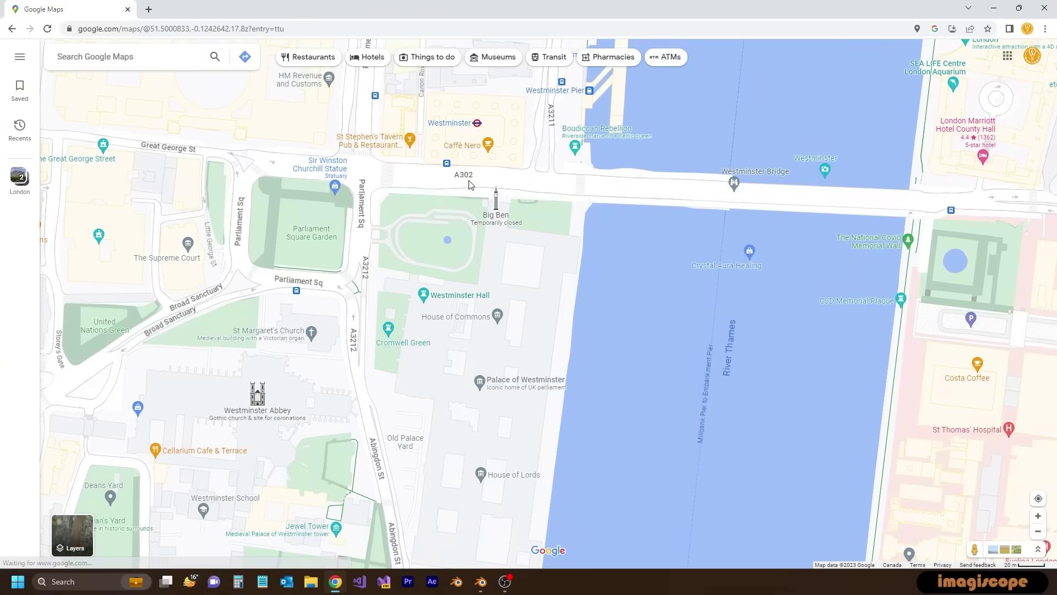
right_click(470, 183)
click(498, 193)
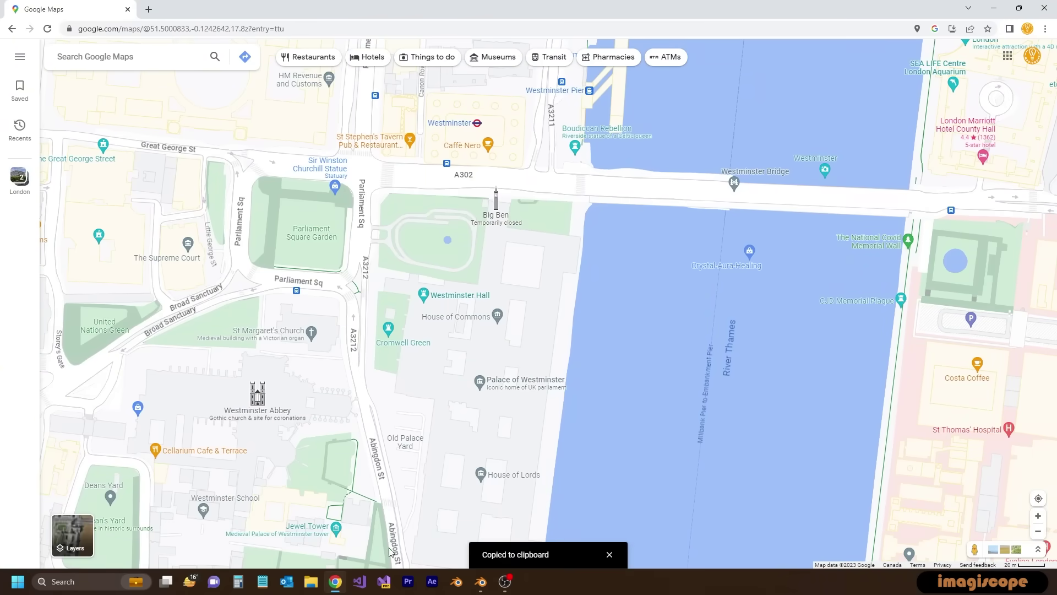
Switch back to Blender, enter the coordinates 51.50094480412682, -0.12493614832058782, and start Earth Modeler
click(337, 584)
click(747, 95)
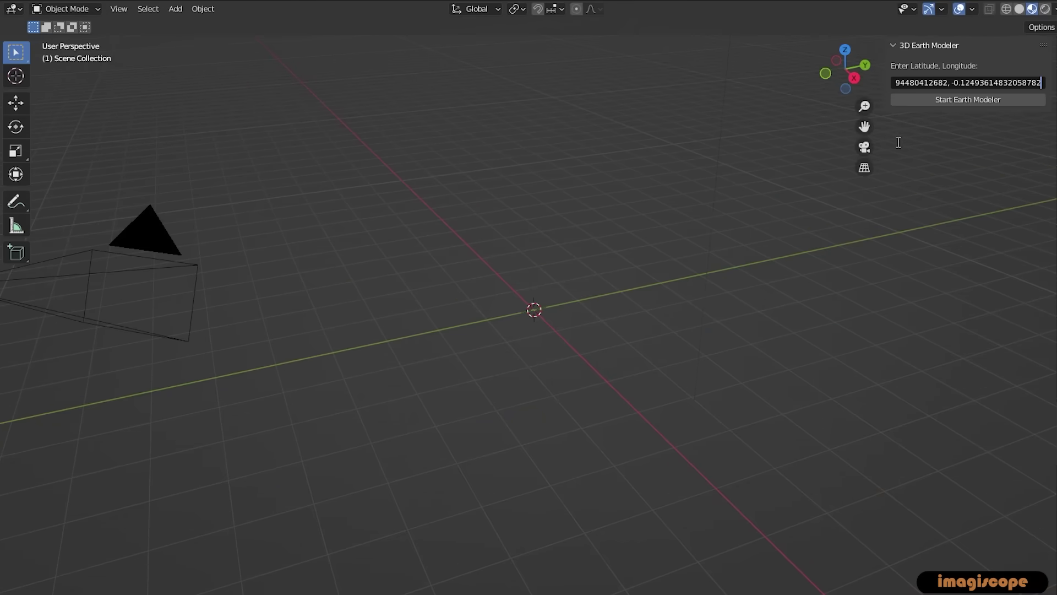
key(Return)
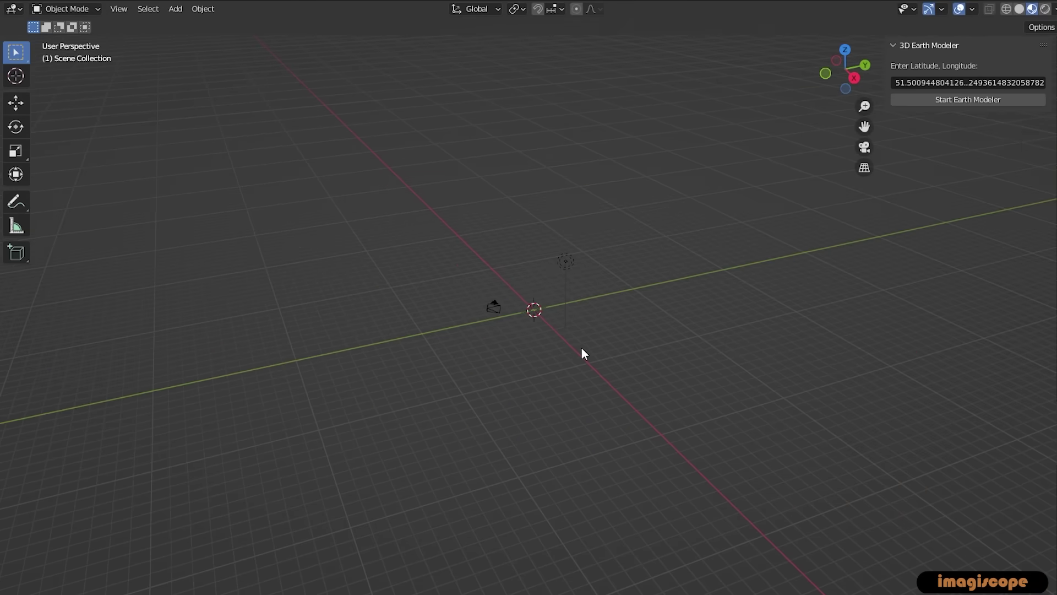
click(940, 96)
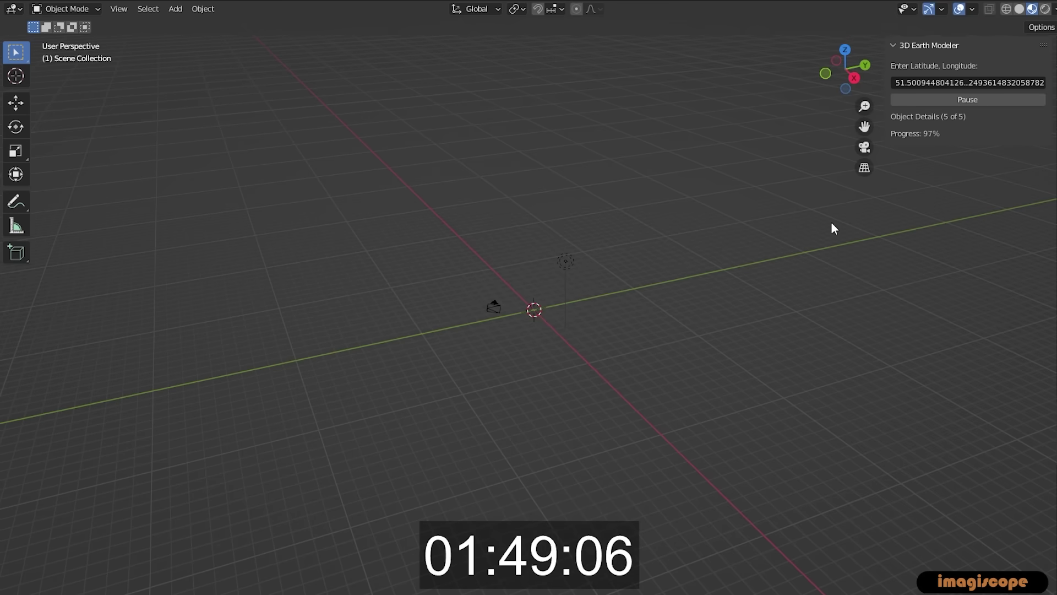
Continue the Earth Modeler build so the London tiles extend to a 6 km draw radius
scroll(560, 428, up, 3)
scroll(464, 491, down, 5)
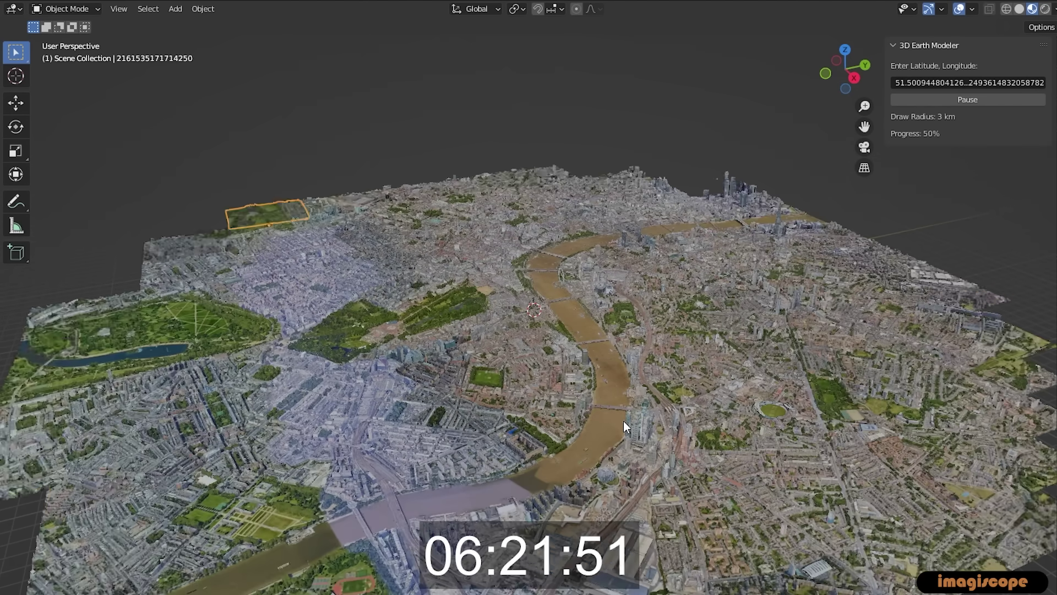
scroll(623, 420, down, 6)
click(995, 95)
key(Return)
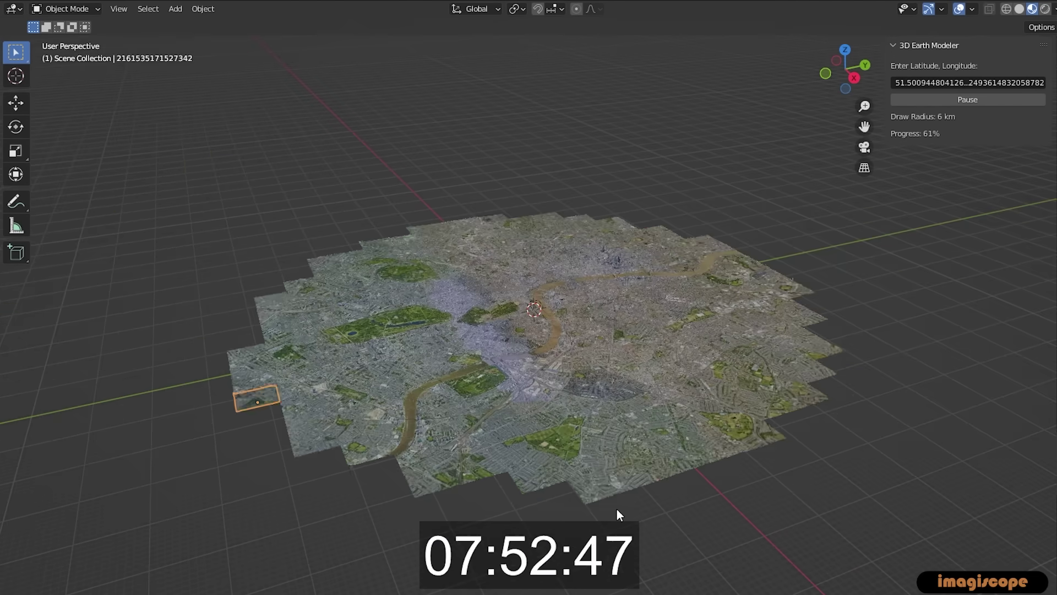
scroll(546, 473, down, 4)
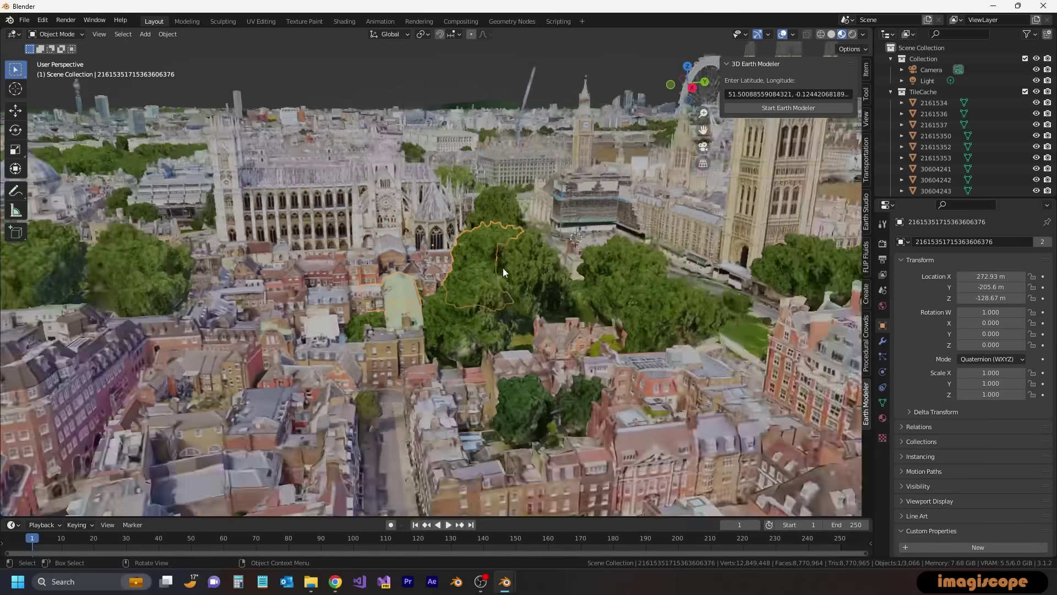
Show the city in rendered shading and set the world HDRI to power 0.500 and height 0.100
middle_drag(503, 268, 371, 263)
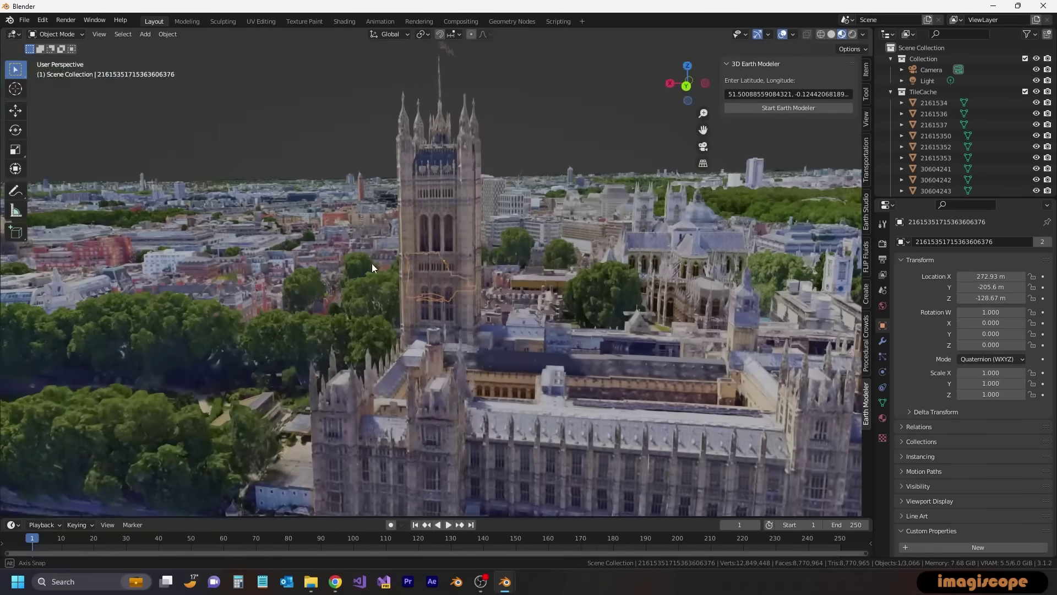
mouse_move(529, 407)
middle_down()
mouse_move(431, 306)
mouse_move(438, 329)
mouse_move(290, 361)
mouse_move(356, 294)
mouse_move(418, 308)
mouse_move(302, 309)
mouse_move(330, 277)
middle_up()
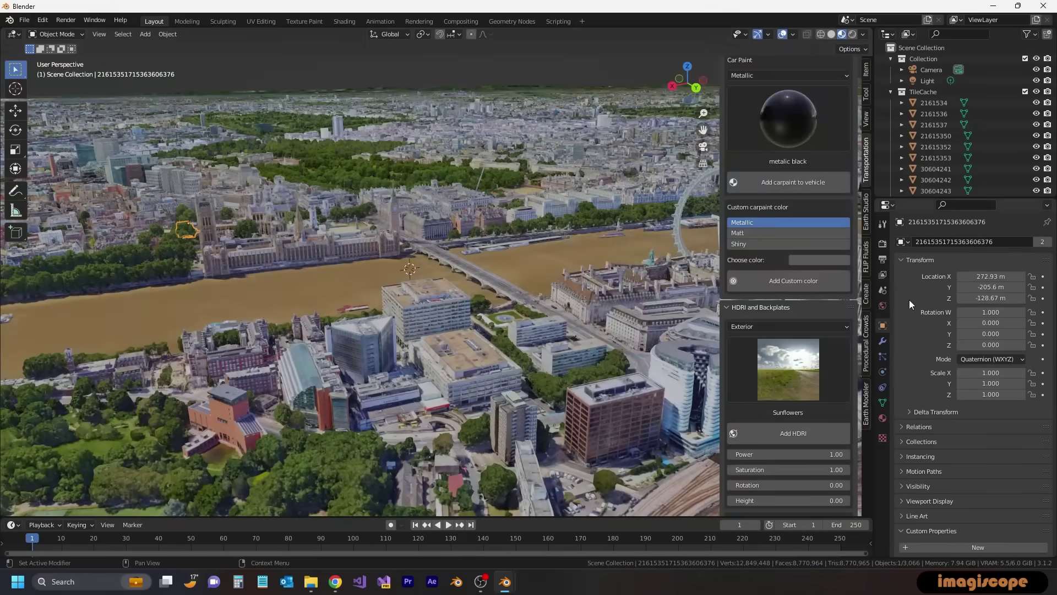
click(852, 34)
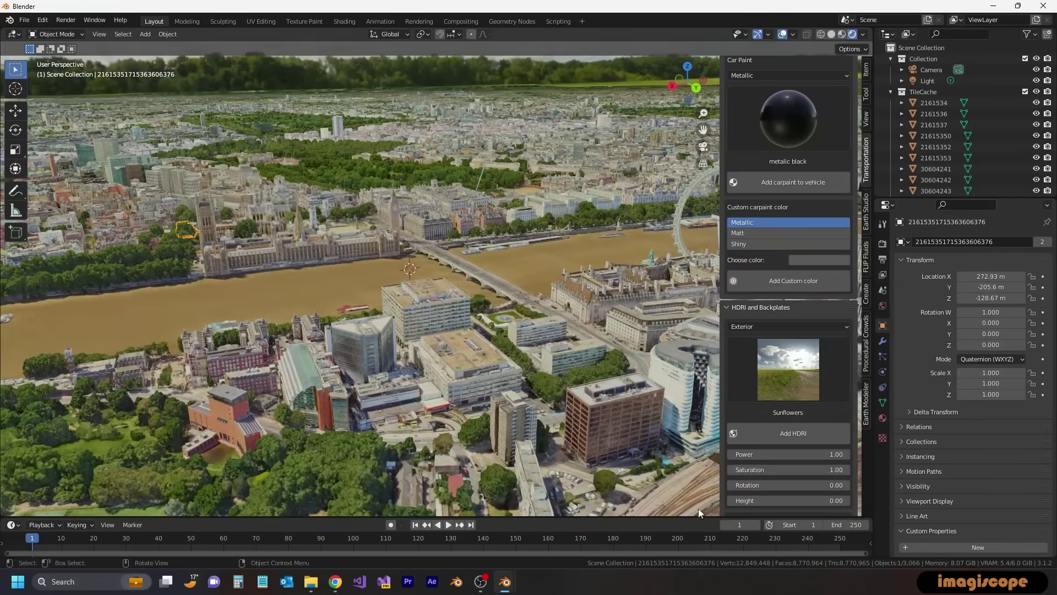
click(881, 306)
click(1034, 358)
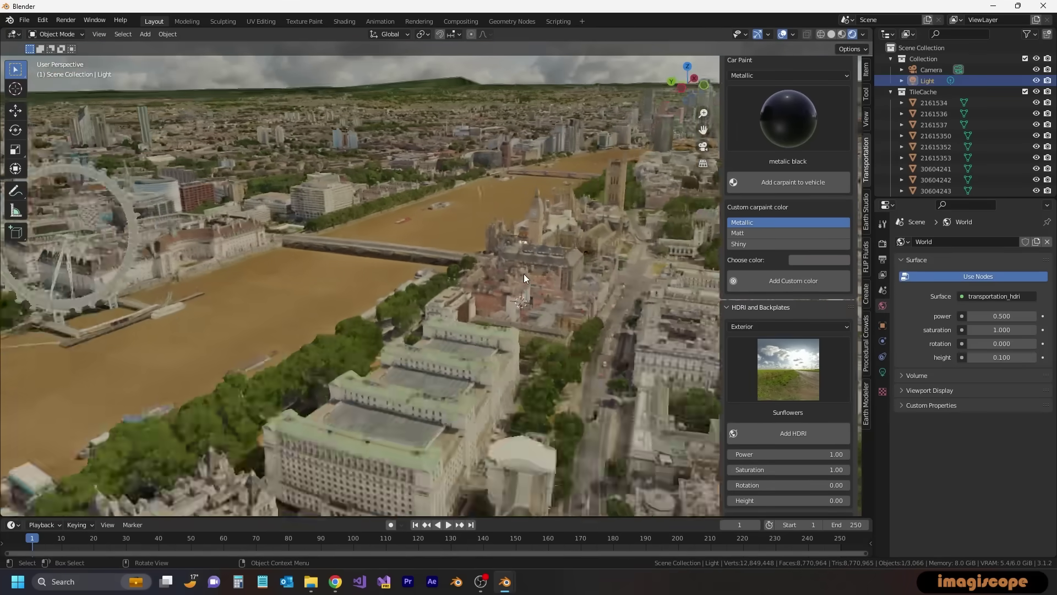
Change the scene light to a Sun with strength 3
middle_drag(523, 273, 417, 285)
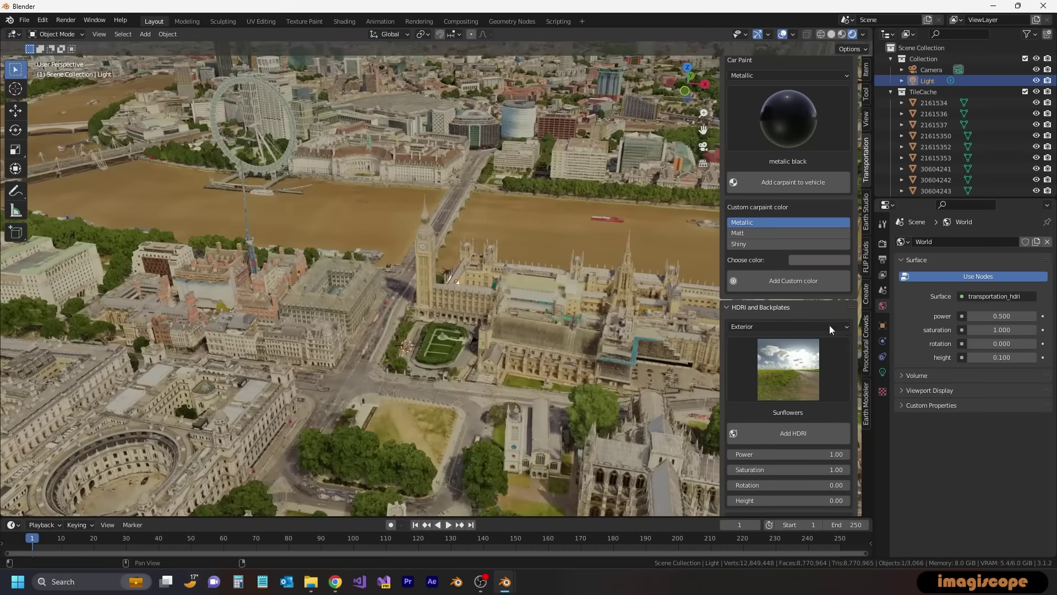
click(883, 373)
click(961, 291)
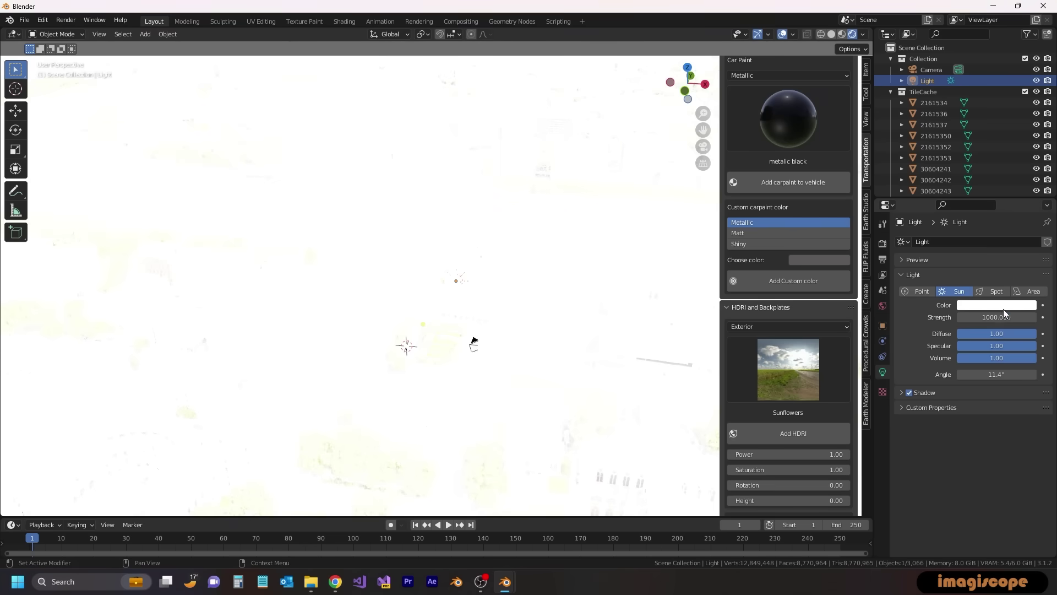
text(3)
key(Return)
Raise the sun light above the city and rotate it to change the direction of the sunlight
drag(456, 239, 458, 157)
middle_drag(482, 170, 352, 198)
click(16, 130)
drag(336, 139, 406, 178)
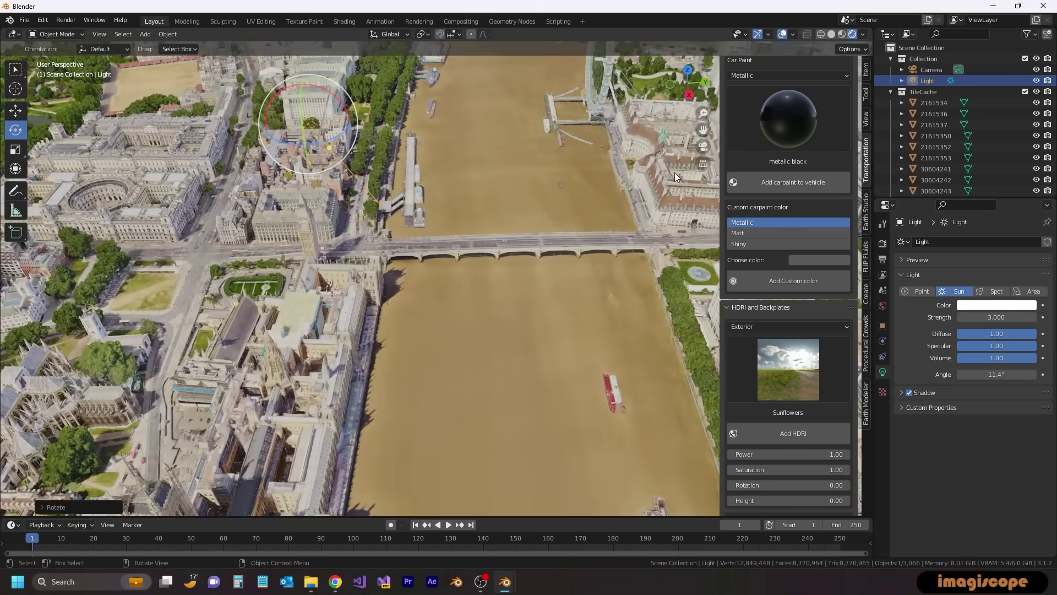
Enable ambient occlusion and screen space reflections in the Eevee render settings
middle_drag(676, 174, 706, 148)
click(882, 243)
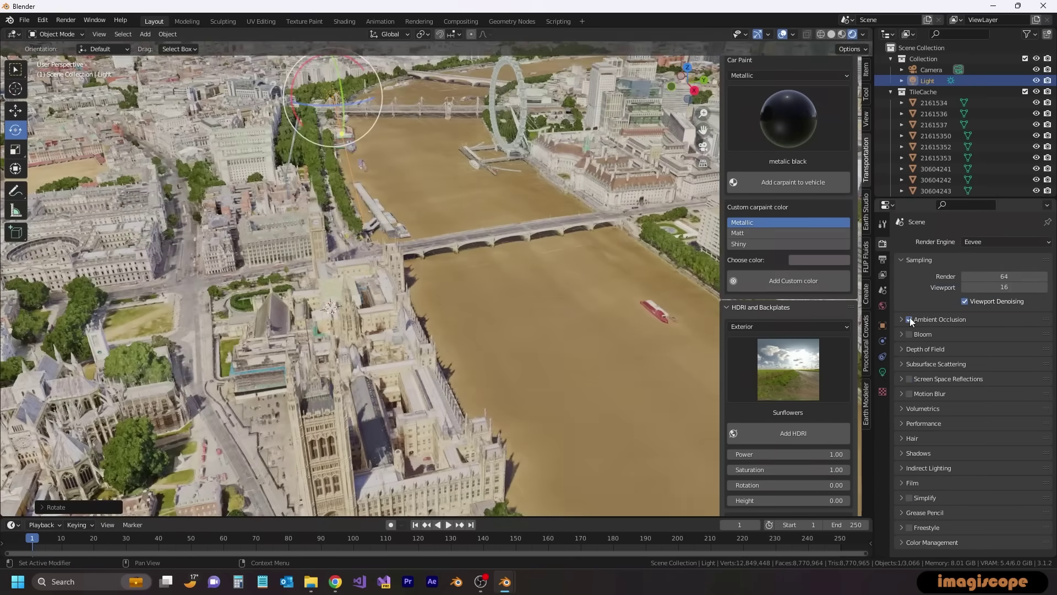
click(909, 379)
Enable contact shadows on the sun light and rotate it further, keeping its strength at 3
click(882, 371)
mouse_move(1010, 317)
mouse_down()
mouse_move(975, 317)
mouse_move(1018, 317)
mouse_up()
drag(300, 123, 301, 80)
click(901, 392)
click(917, 441)
drag(358, 110, 322, 126)
middle_drag(352, 209, 379, 215)
Place the 3D cursor on the river surface beside Westminster Bridge and add a mesh plane there
click(15, 89)
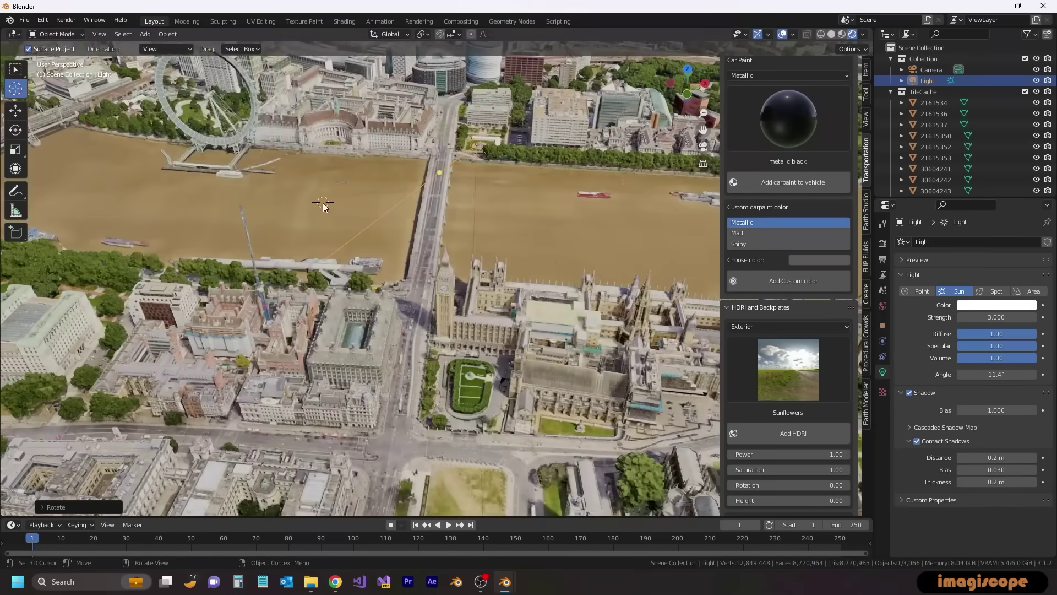
click(323, 202)
click(146, 34)
mouse_move(185, 48)
click(277, 47)
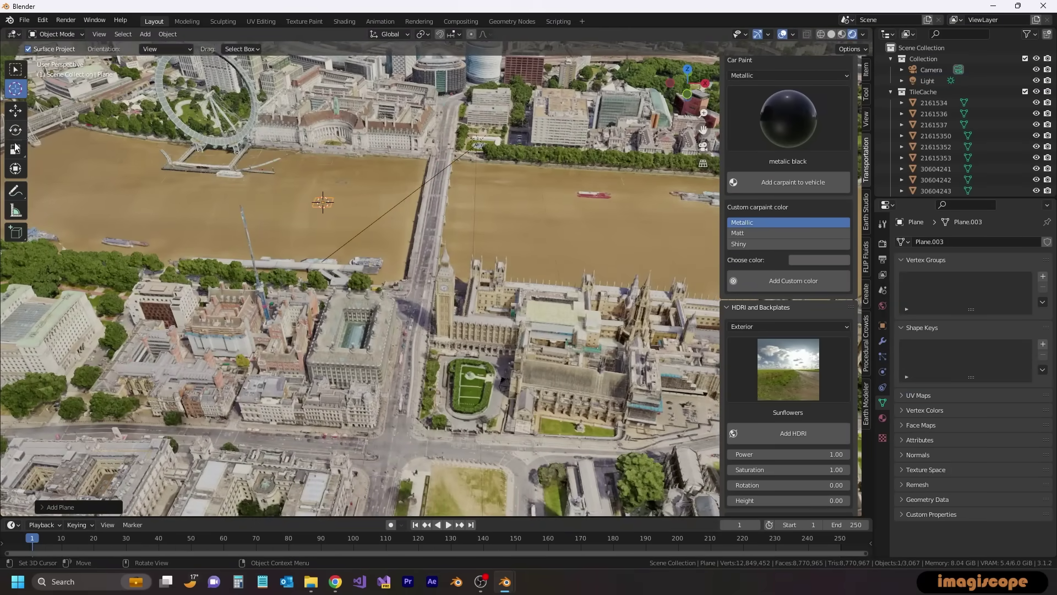
Scale the plane to cover the Thames, stretch it along the river, move it into place and duplicate it
drag(362, 183, 660, 182)
scroll(440, 275, down, 7)
drag(455, 259, 529, 260)
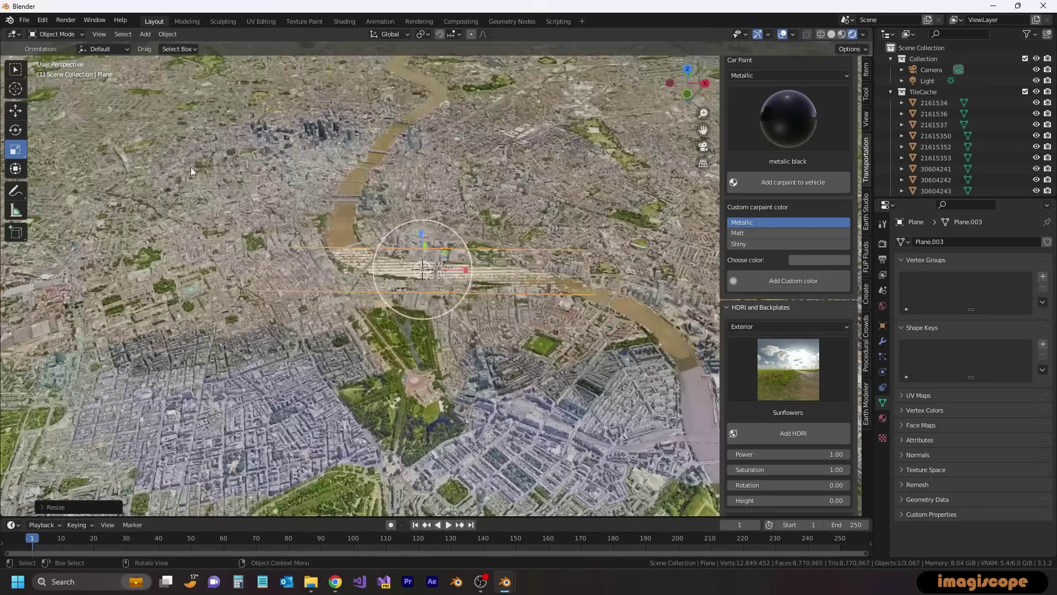
key(shift+d)
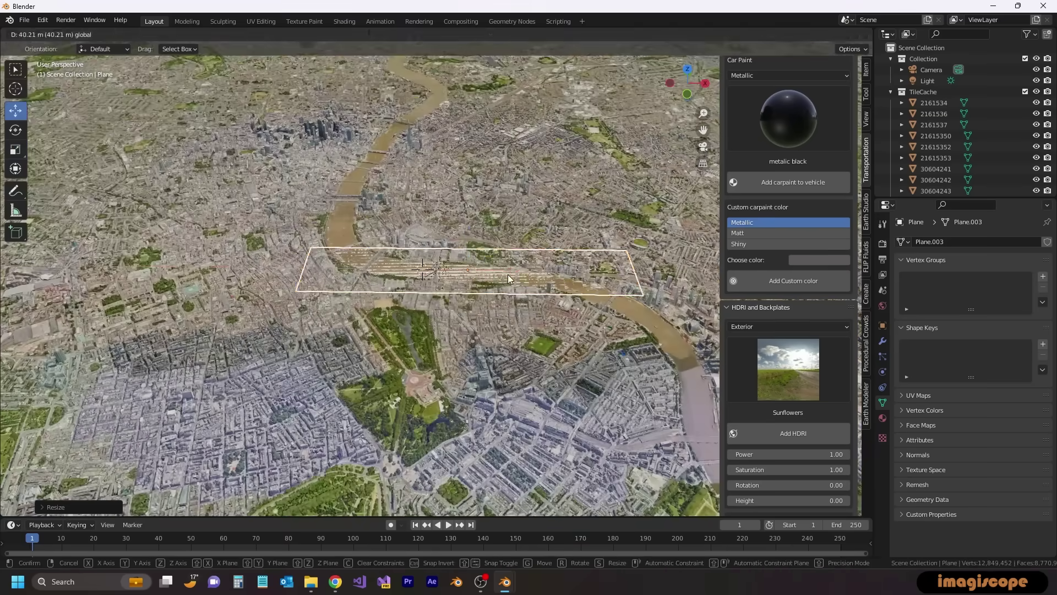
key(Return)
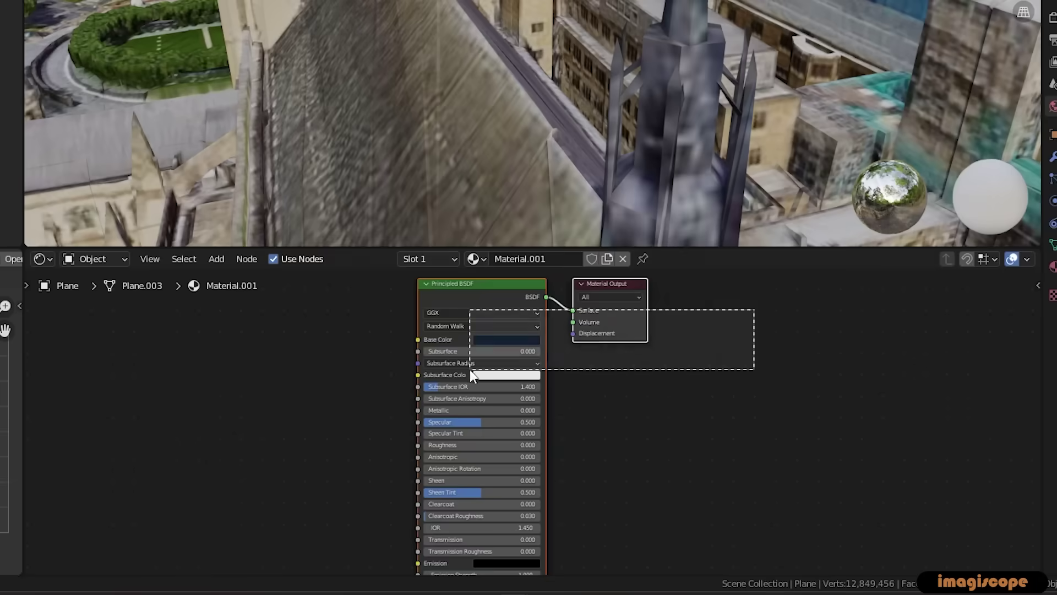
Raise the third water plane, Plane.002, to a Z location of 4.1312 m
key(shift+a)
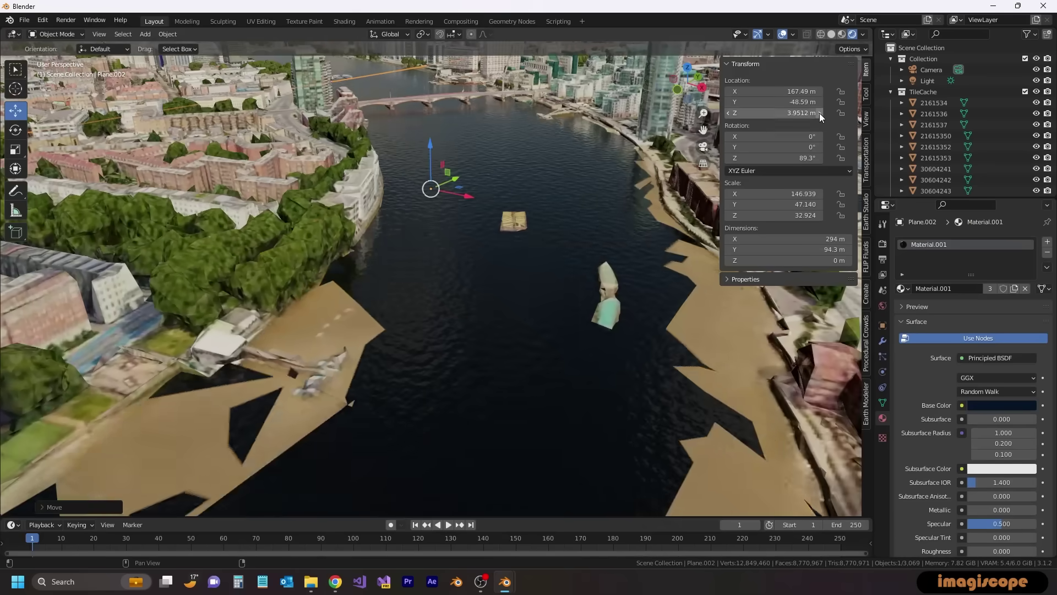
click(819, 113)
click(819, 113)
click(819, 113)
click(819, 113)
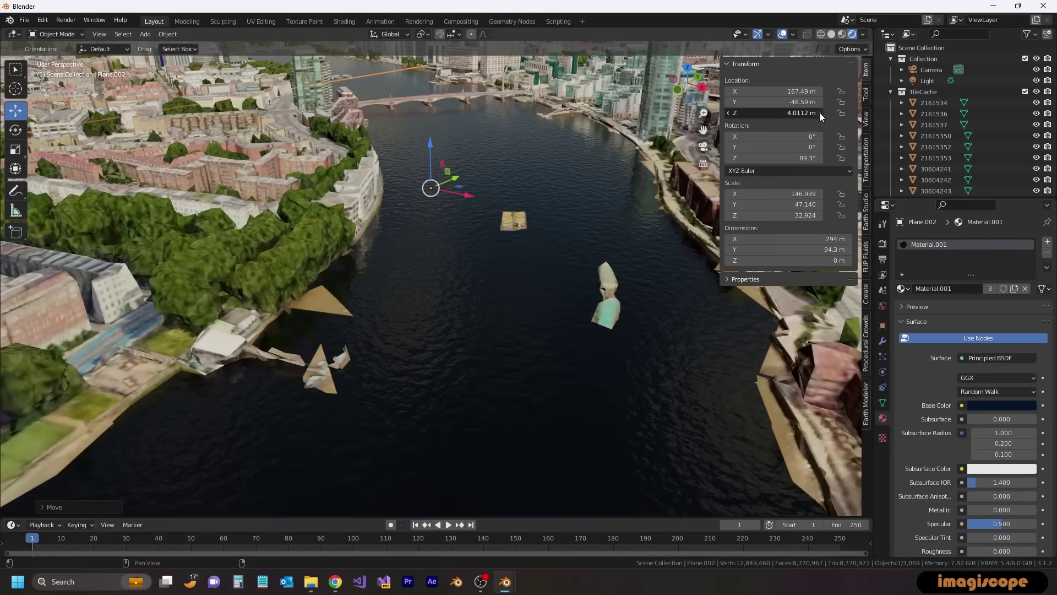
click(819, 113)
click(819, 113)
click(819, 113)
click(819, 113)
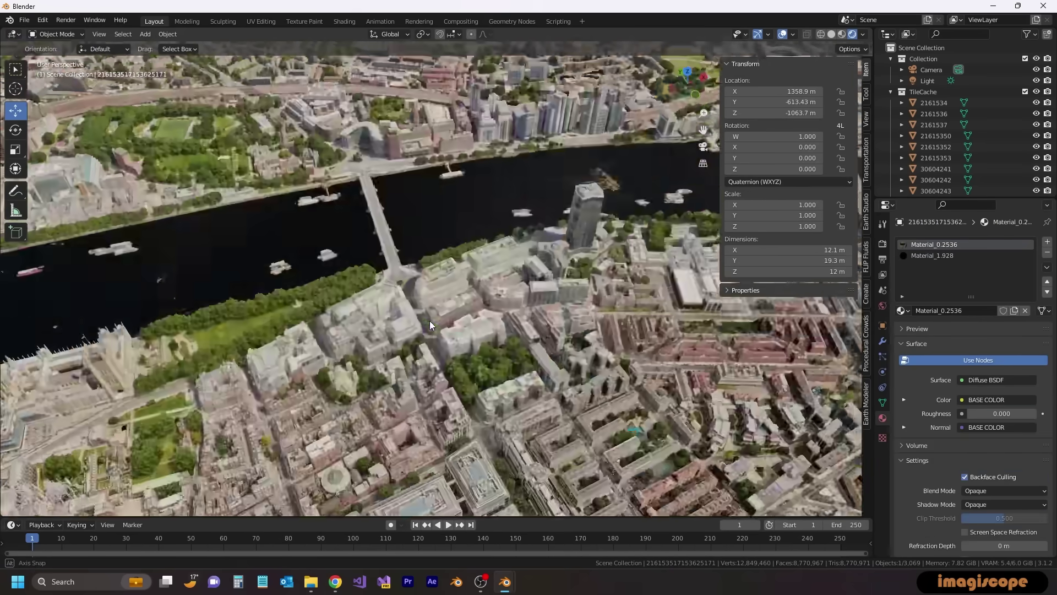
Fine-tune the heights of the other two water planes, Plane and Plane.001, with Plane at Z 4.0412 m
middle_drag(429, 320, 457, 337)
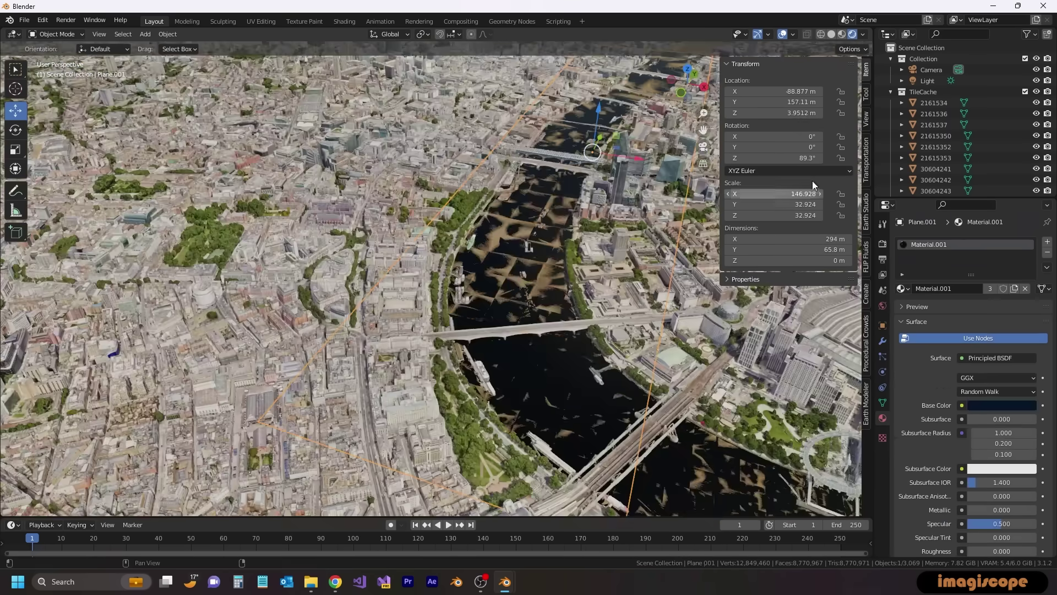
drag(819, 113, 822, 109)
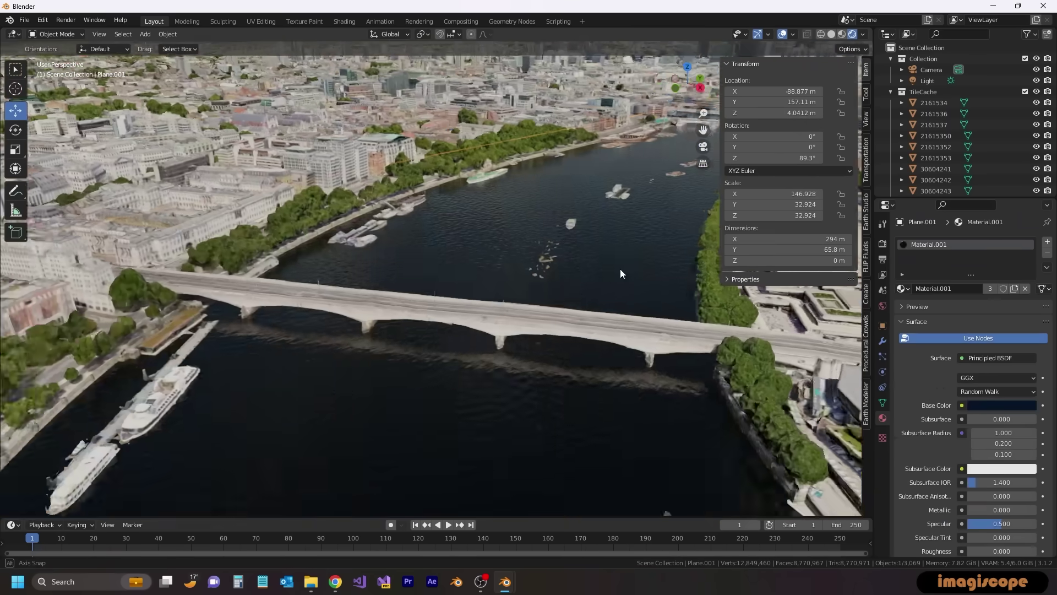
drag(819, 113, 814, 113)
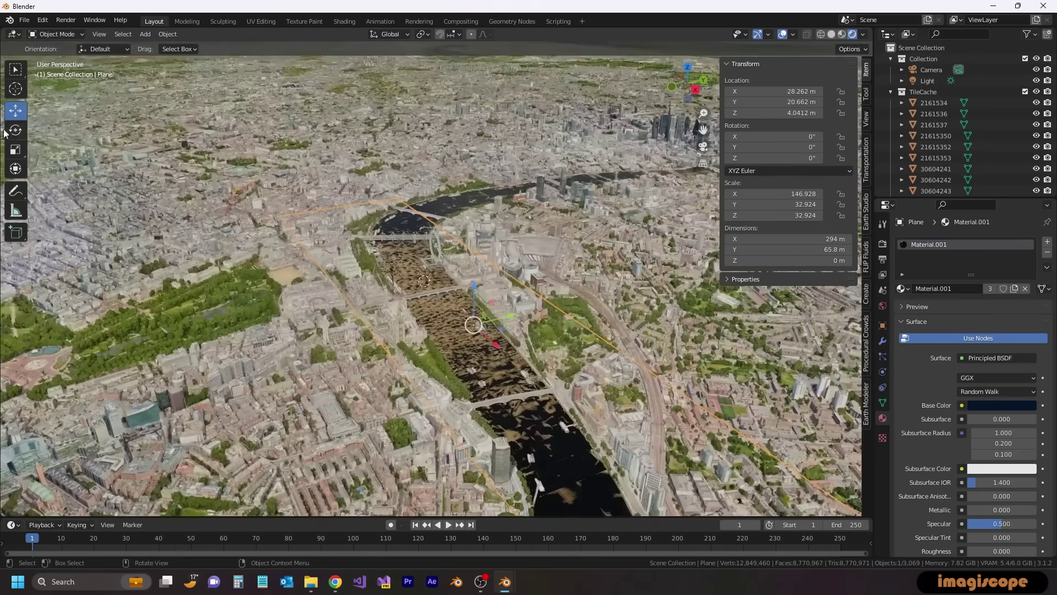
Add a reflection plane light probe on the river surface and scale it to about 329 to cover the water
click(144, 34)
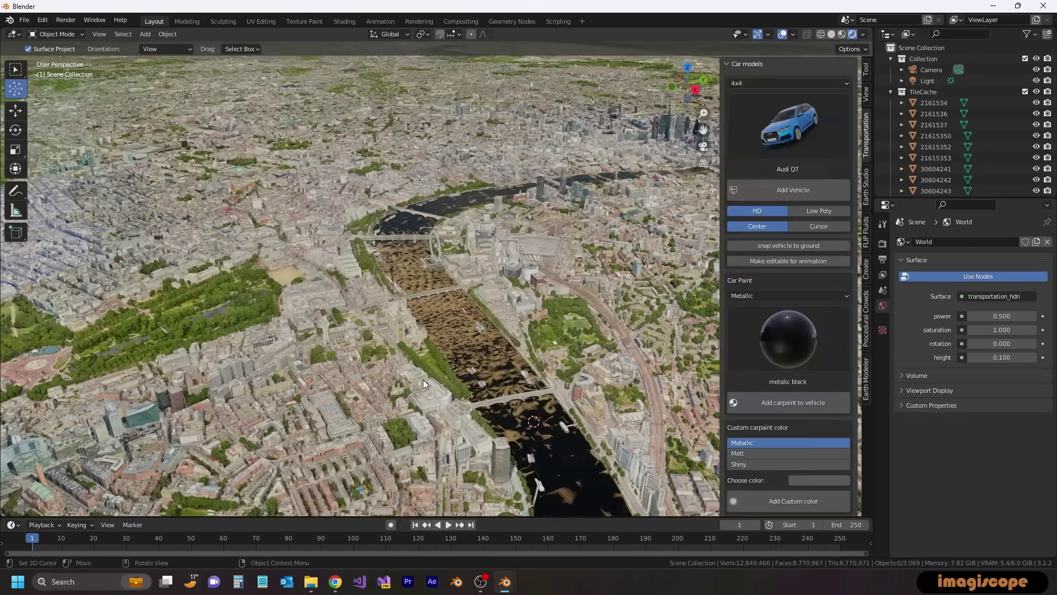
click(145, 34)
mouse_move(176, 194)
click(274, 205)
key(s)
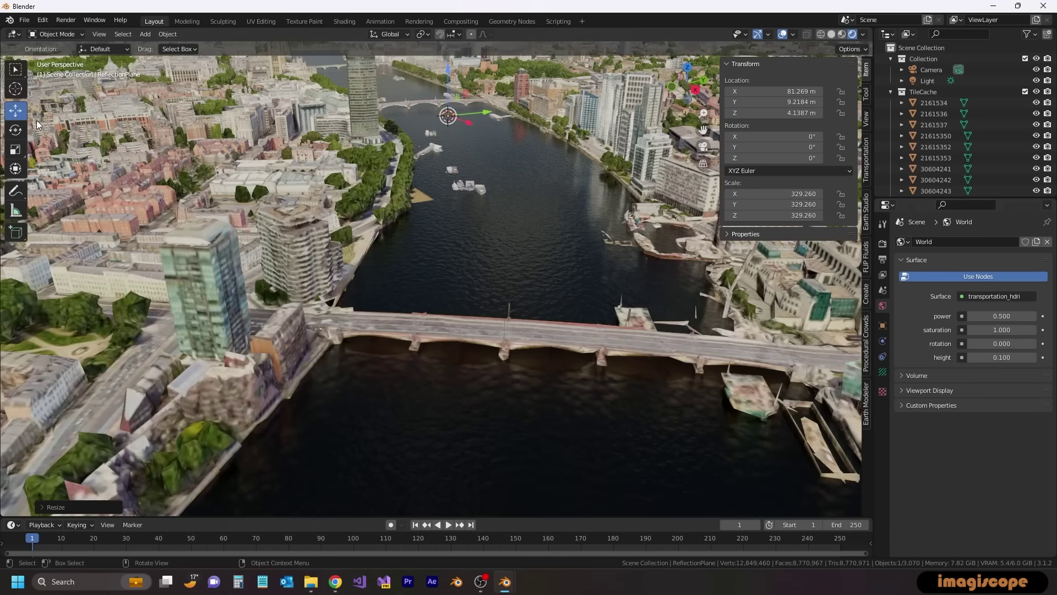
Set the reflection plane's probe distance to 9.6 m and adjust its height slightly over the water
click(883, 372)
text(9.6)
key(Return)
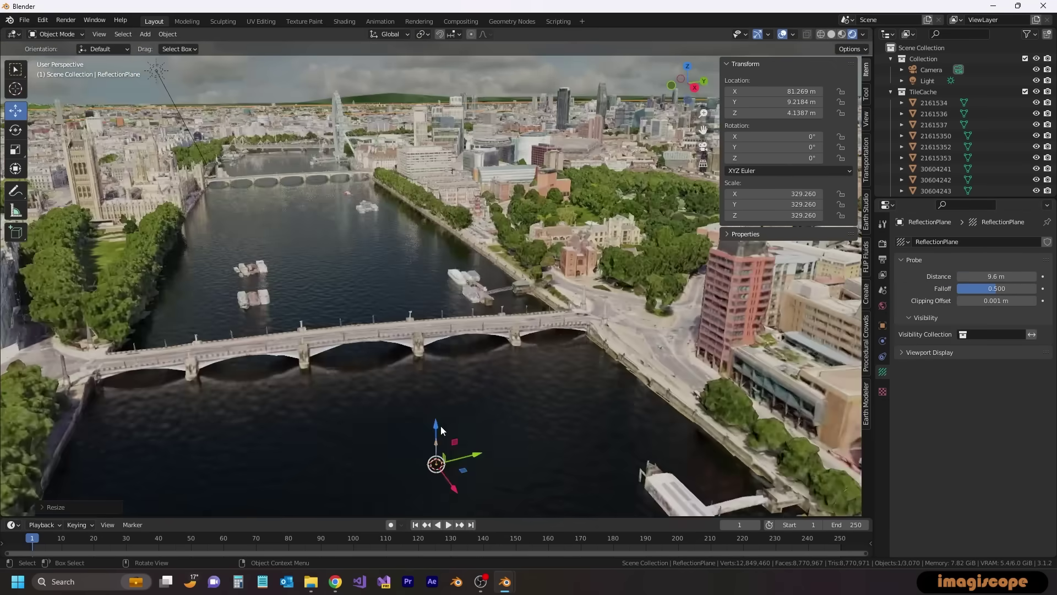
drag(440, 425, 441, 424)
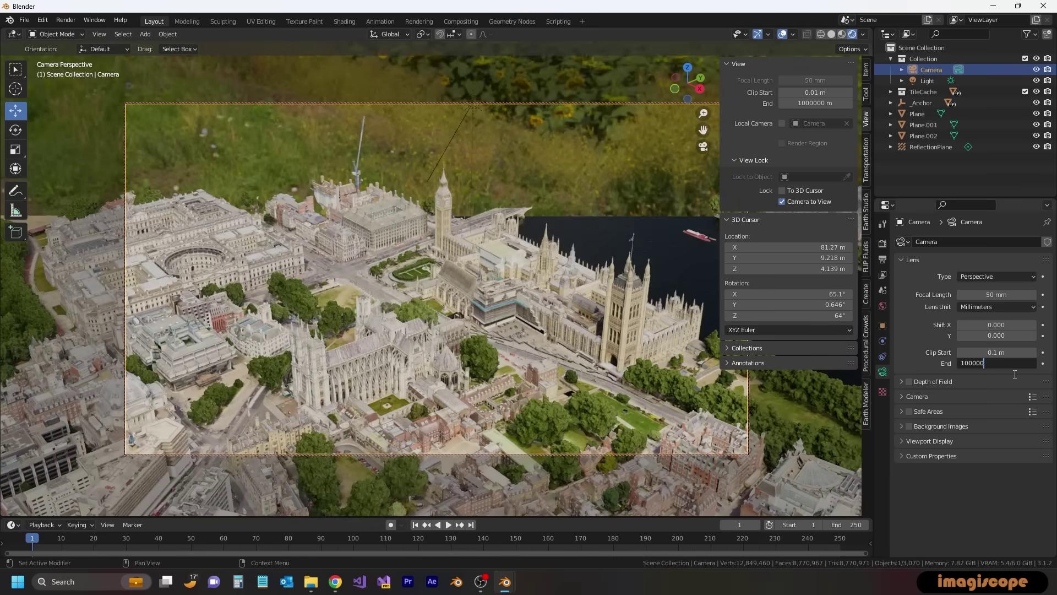
Set the camera's clip end to 1000000 m and turn the camera to frame Big Ben, the Thames and the skyline
key(Return)
middle_drag(405, 302, 260, 380)
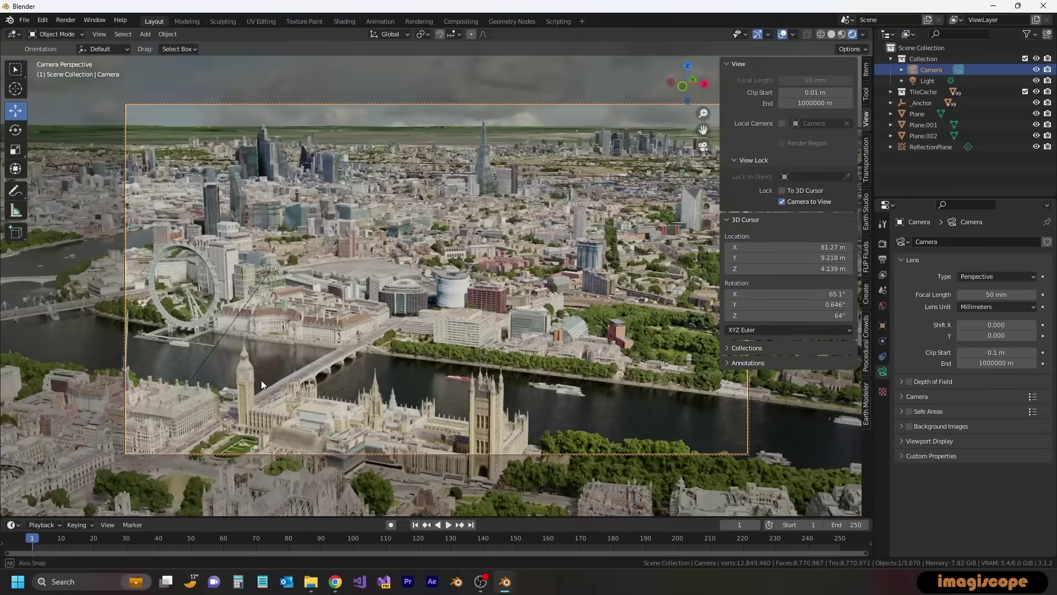
Add a cube over the river, scale it uniformly to about 72, and raise it to about Z 70.7 m
scroll(272, 368, down, 2)
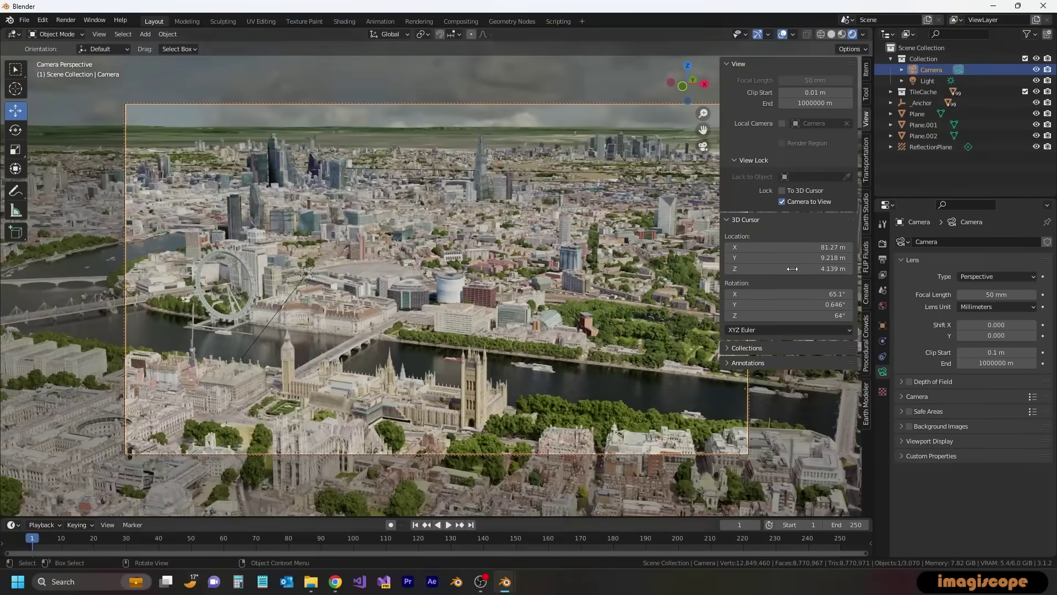
key(KP_0)
click(145, 34)
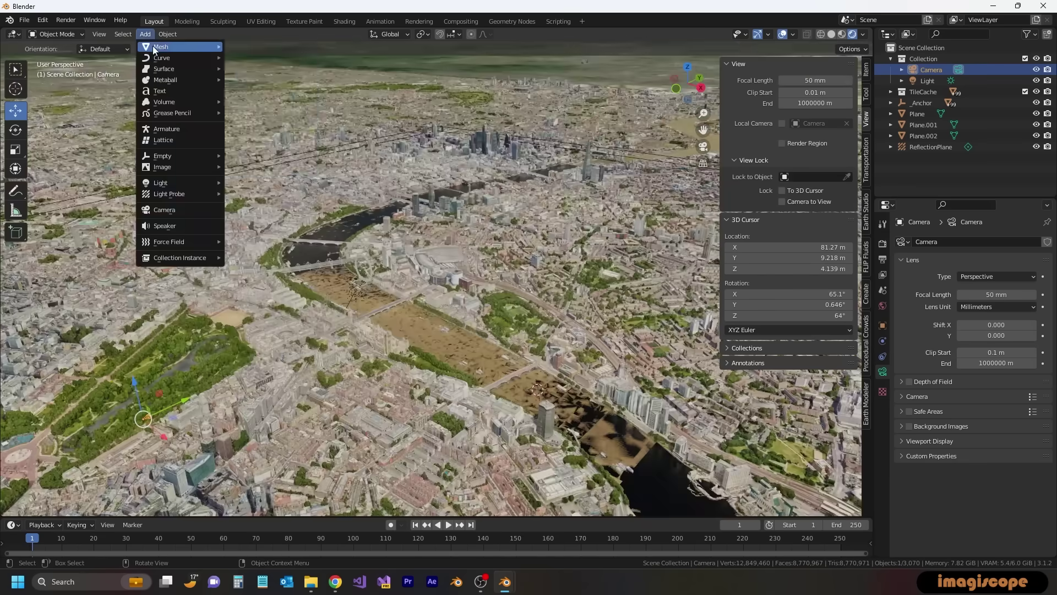
mouse_move(153, 49)
click(242, 57)
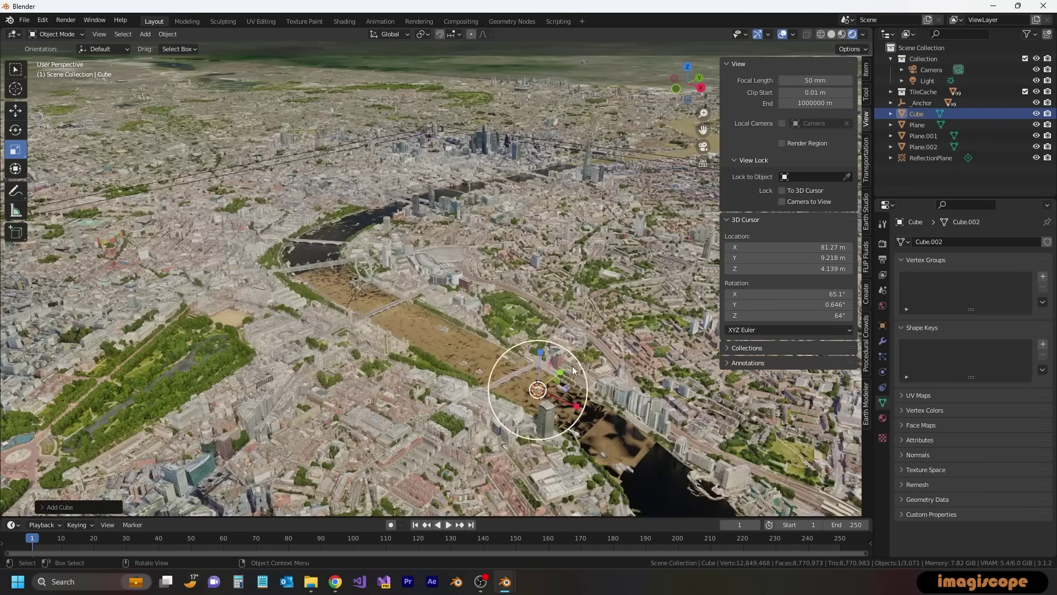
drag(573, 366, 666, 396)
scroll(212, 230, down, 6)
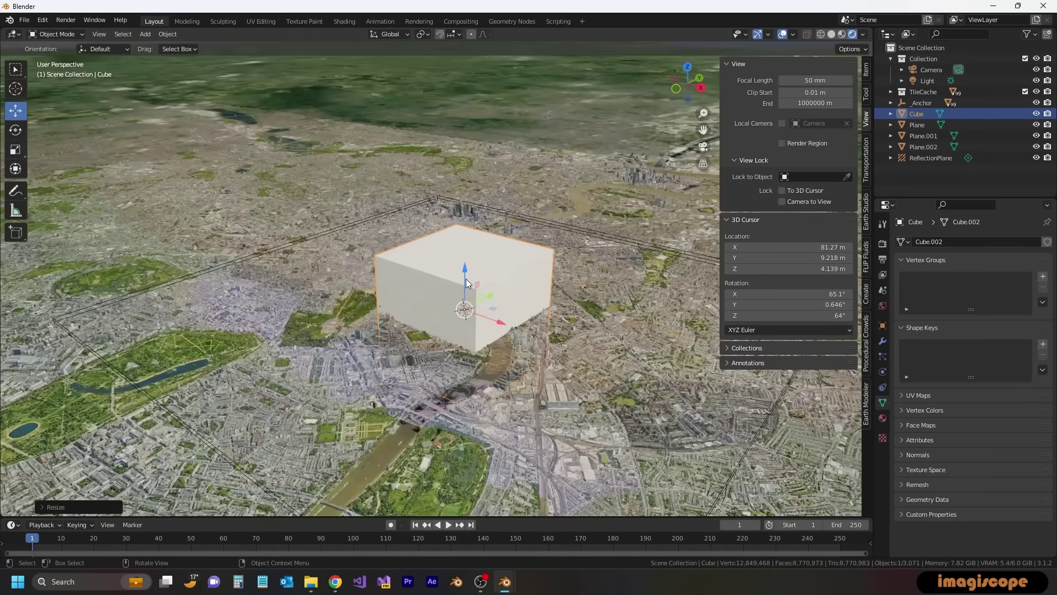
drag(465, 283, 466, 231)
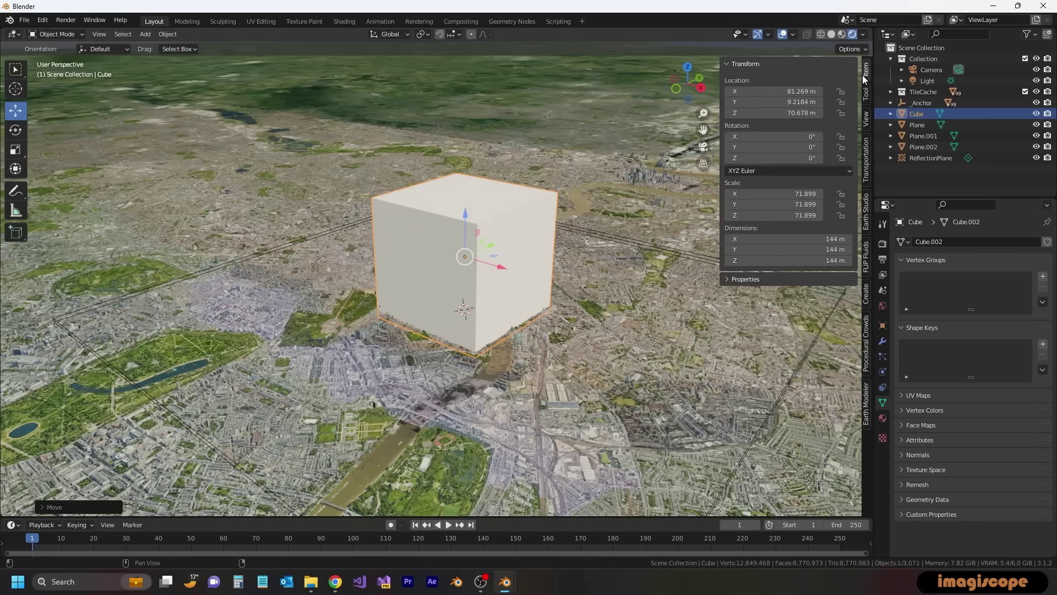
Widen the cube over the whole city by setting its X and Y scale to 1000
mouse_move(764, 193)
mouse_down()
mouse_move(764, 205)
mouse_move(766, 196)
mouse_up()
text(300)
key(Return)
key(Return)
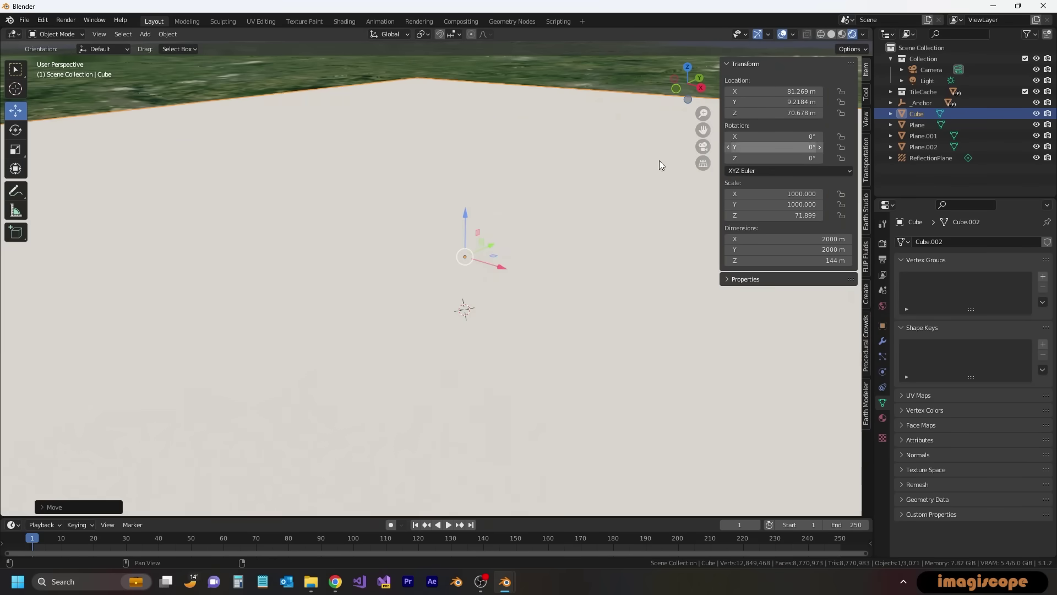
Create a new material for the cube and delete its Principled BSDF node
click(344, 21)
click(539, 335)
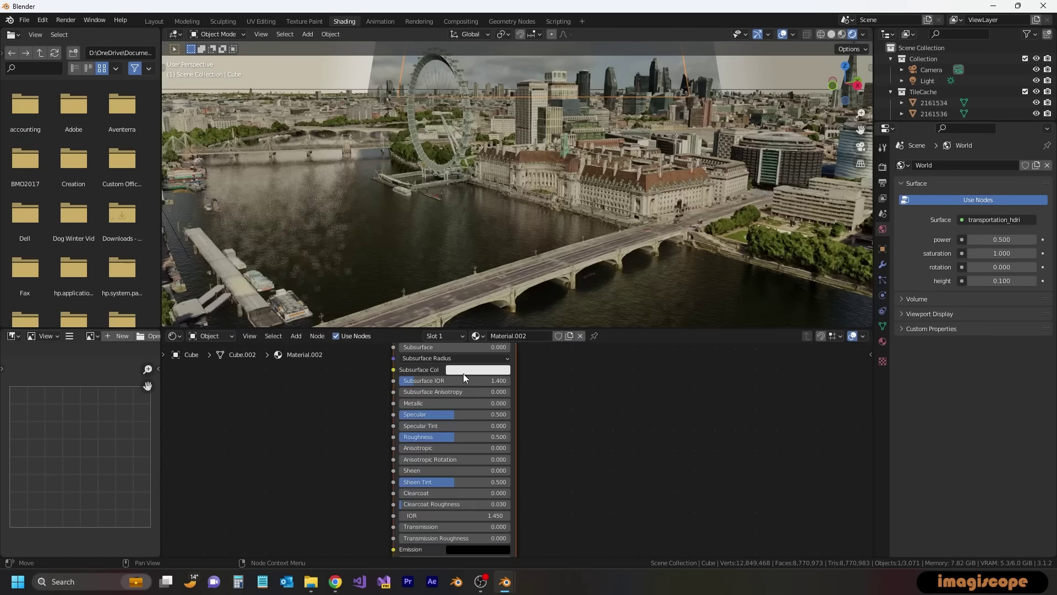
drag(402, 328, 405, 245)
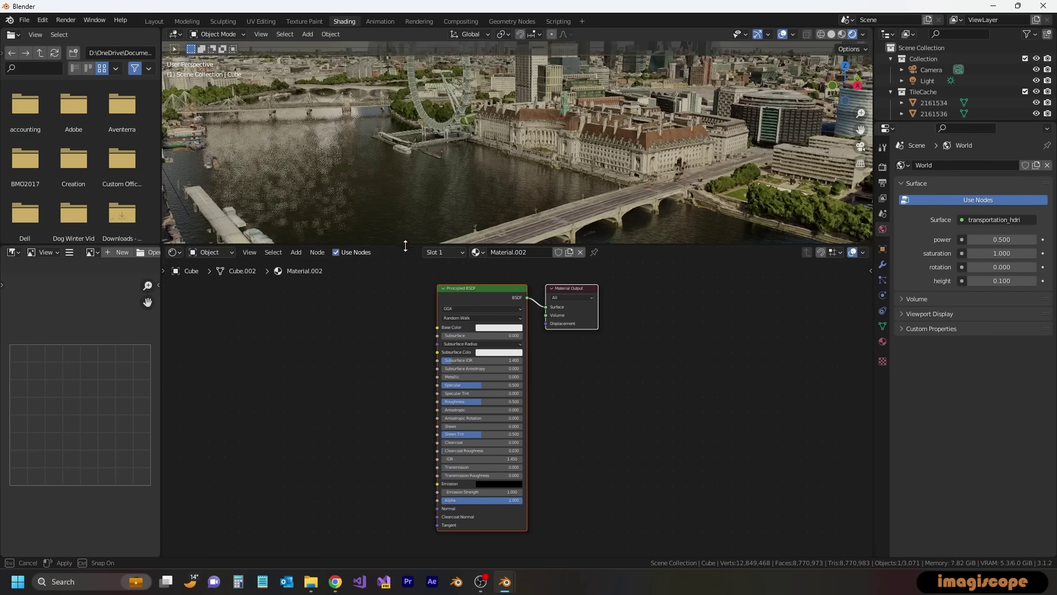
scroll(435, 338, up, 2)
click(455, 273)
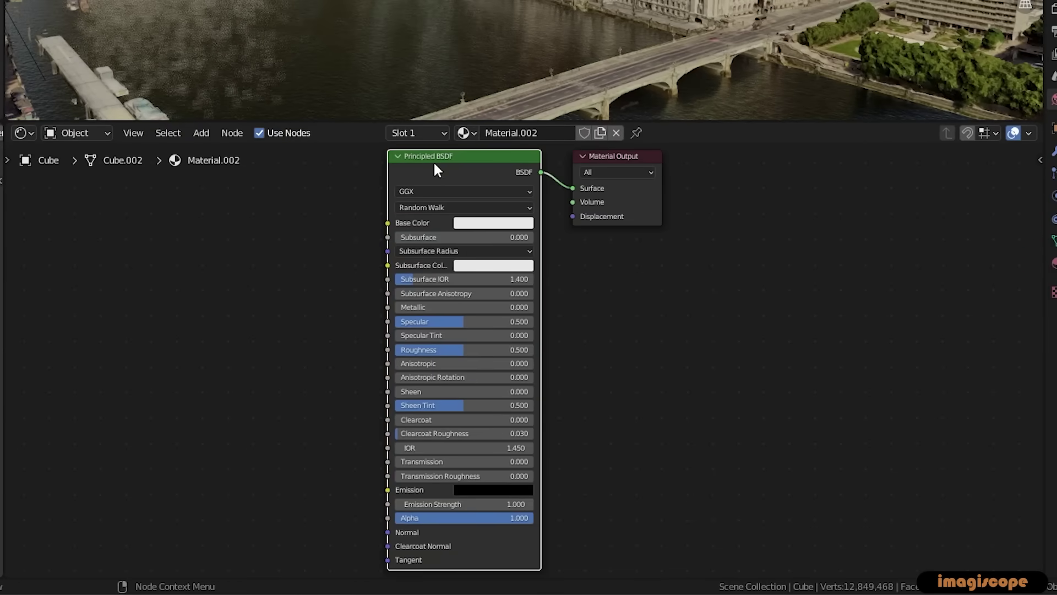
key(x)
Add a Principled Volume node with density 0.01 and link it to the Material Output's Volume socket
key(shift+a)
mouse_move(312, 386)
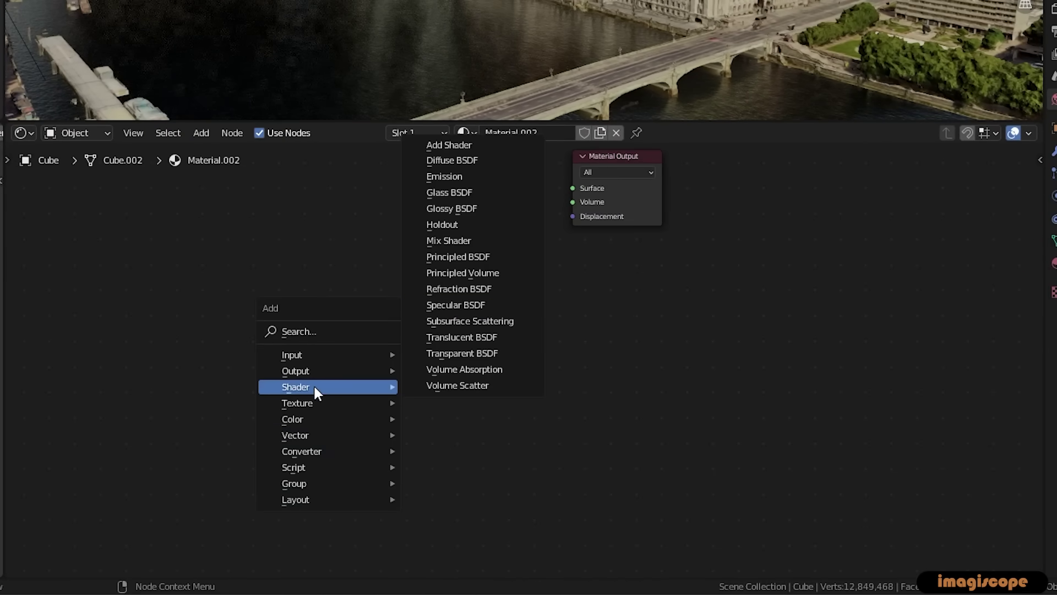
click(468, 273)
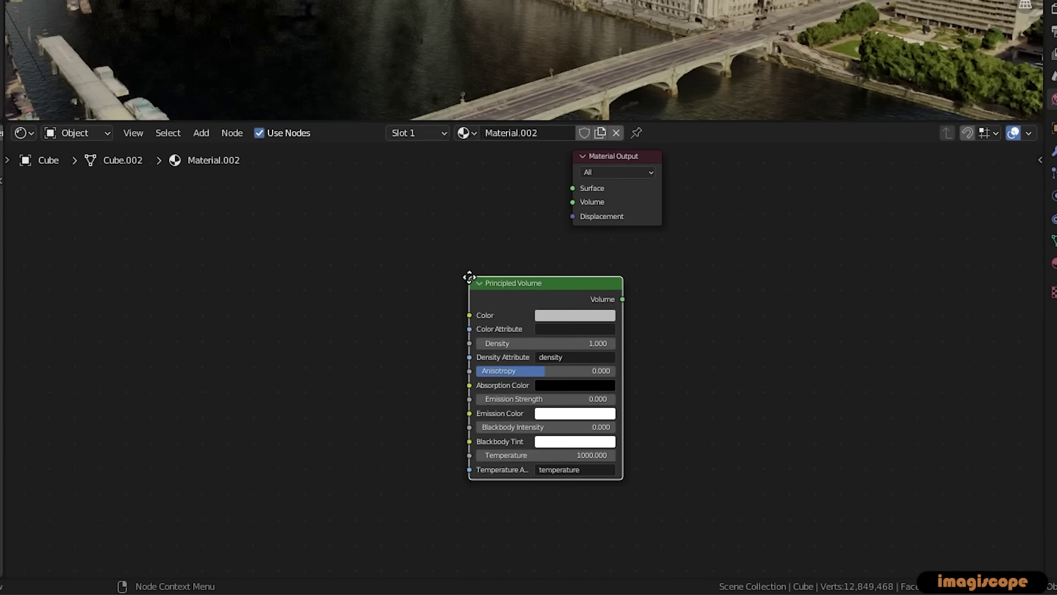
click(459, 298)
drag(481, 242, 574, 202)
click(448, 287)
text(.0)
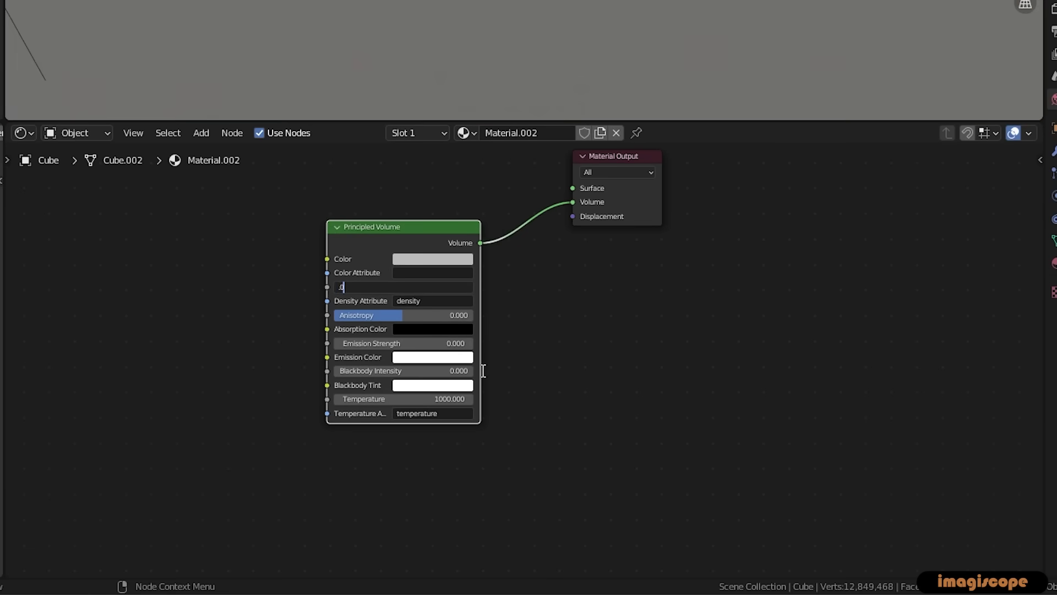
text(1)
key(Return)
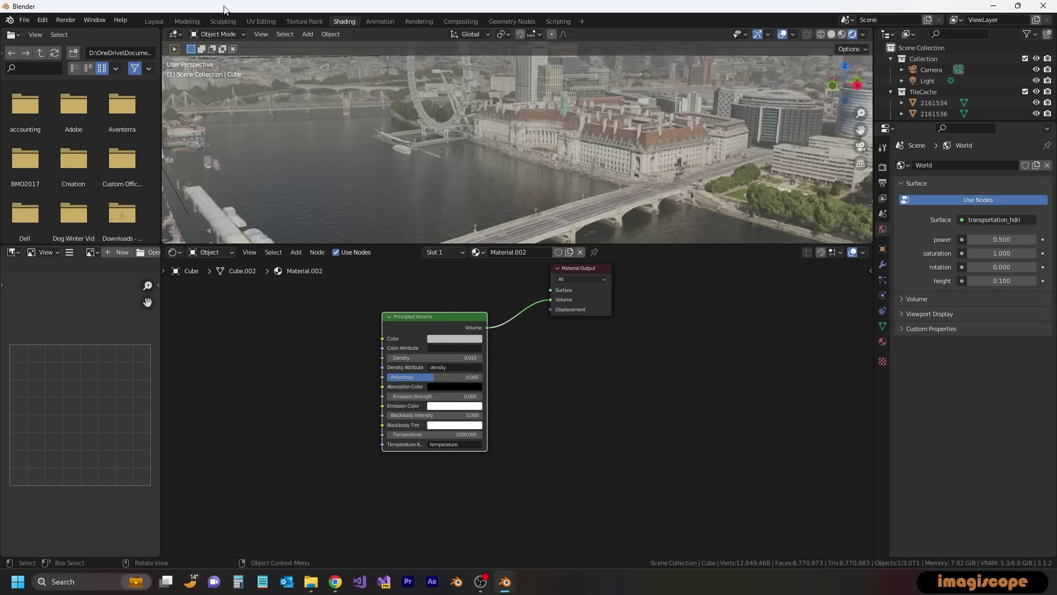
Look through the camera and set the Eevee volumetrics range to start at 300 m and end at 1000 m
click(154, 21)
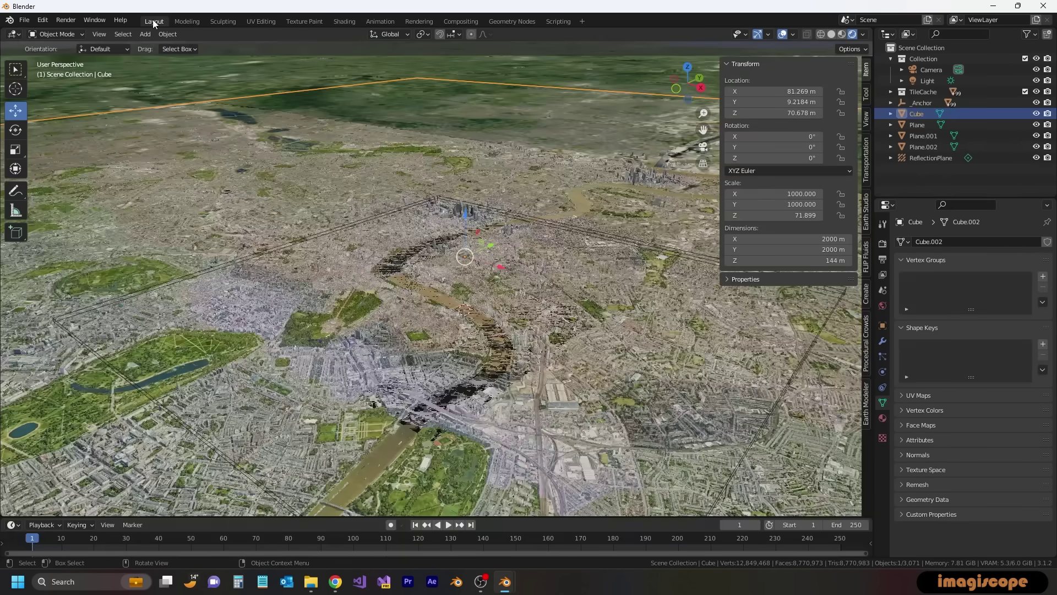
key(KP_0)
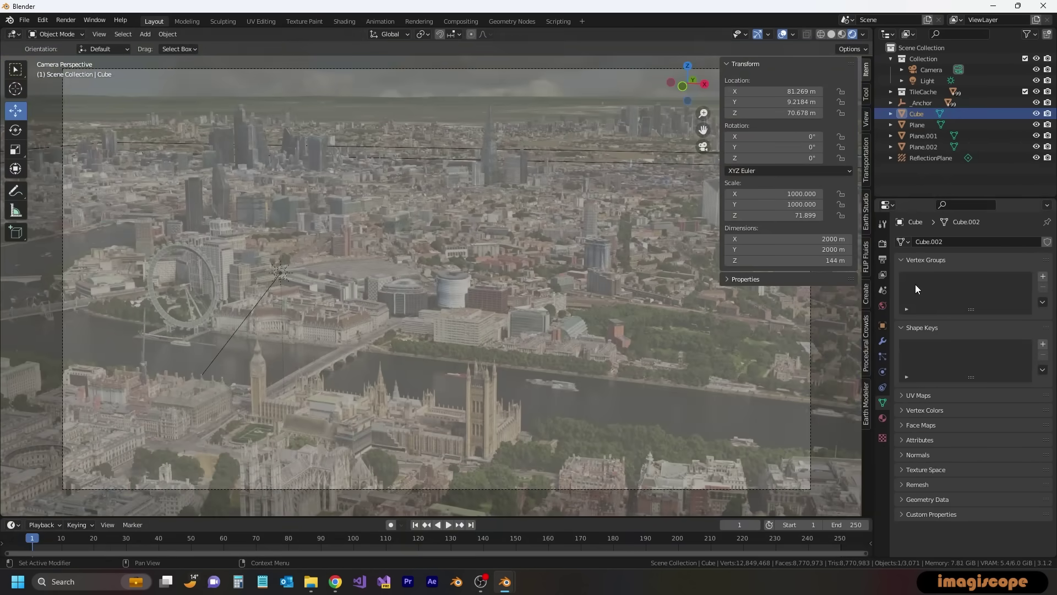
click(882, 243)
click(906, 408)
click(1007, 435)
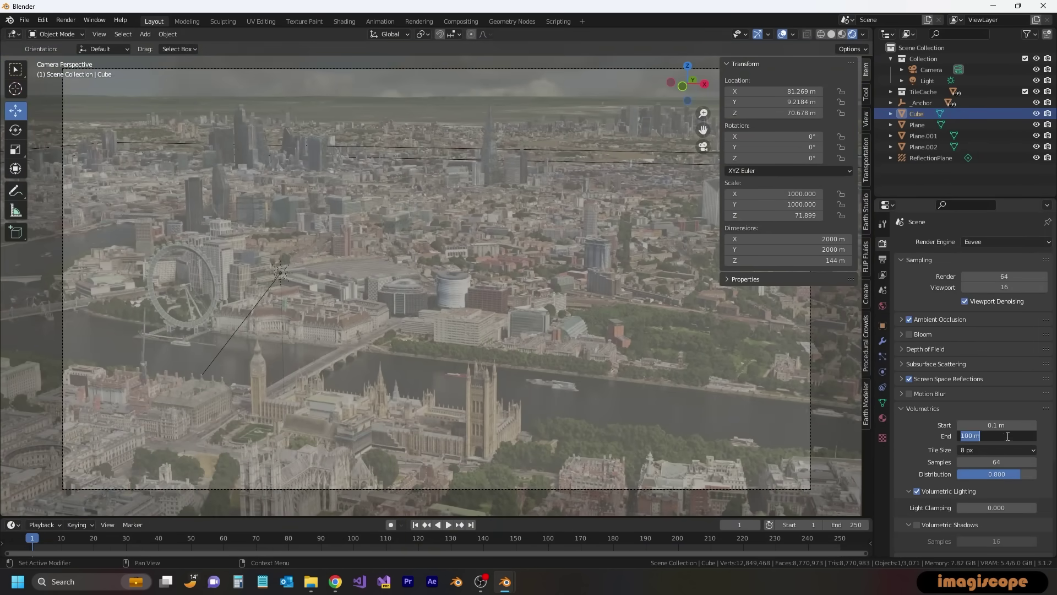
key(Return)
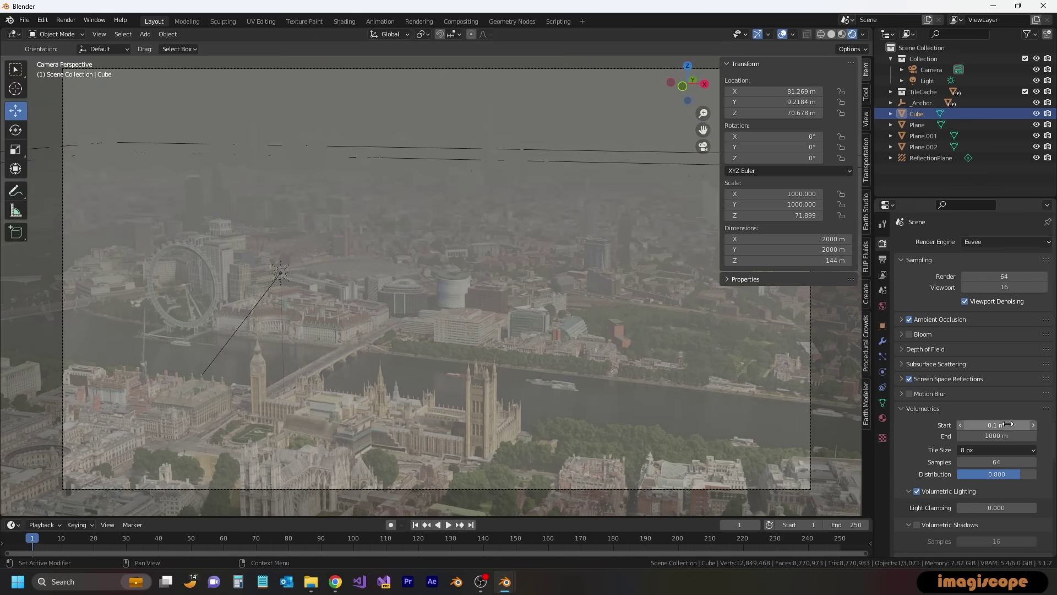
click(999, 425)
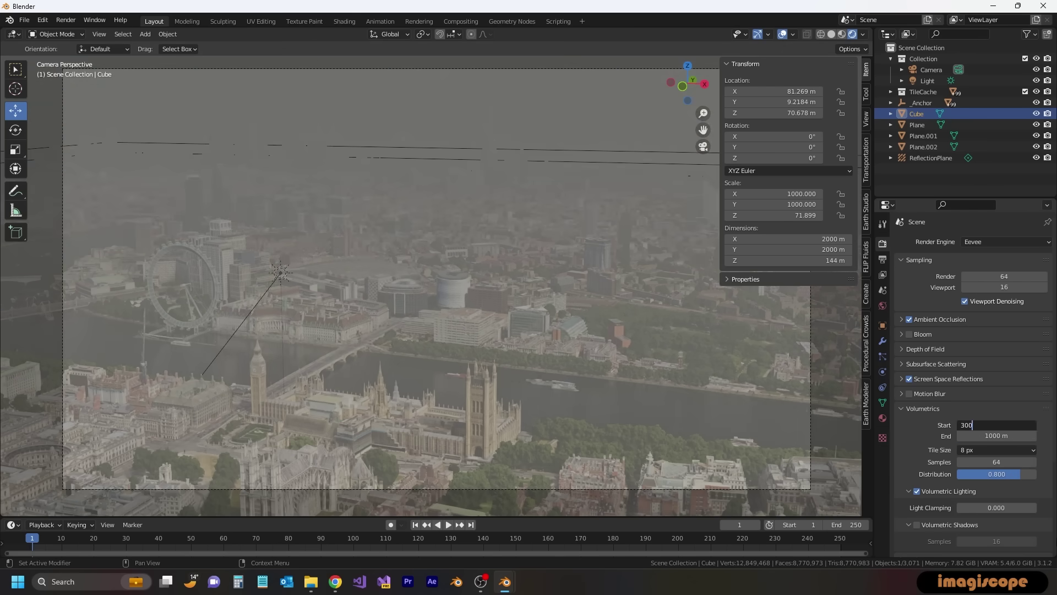
key(Return)
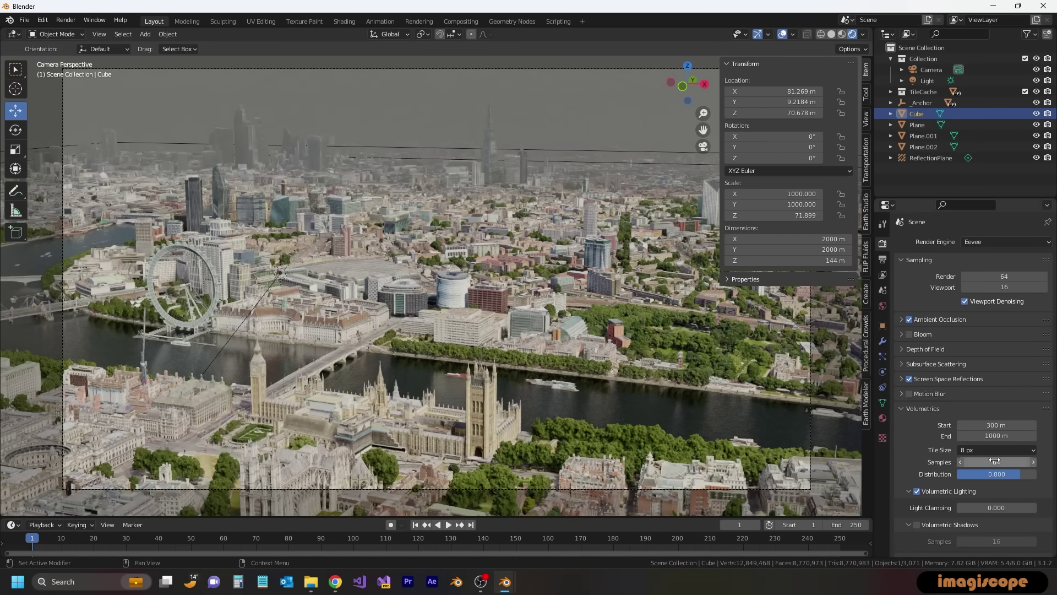
Try a volumetrics end distance of 3000 m and settle on 500 m
click(999, 436)
key(Return)
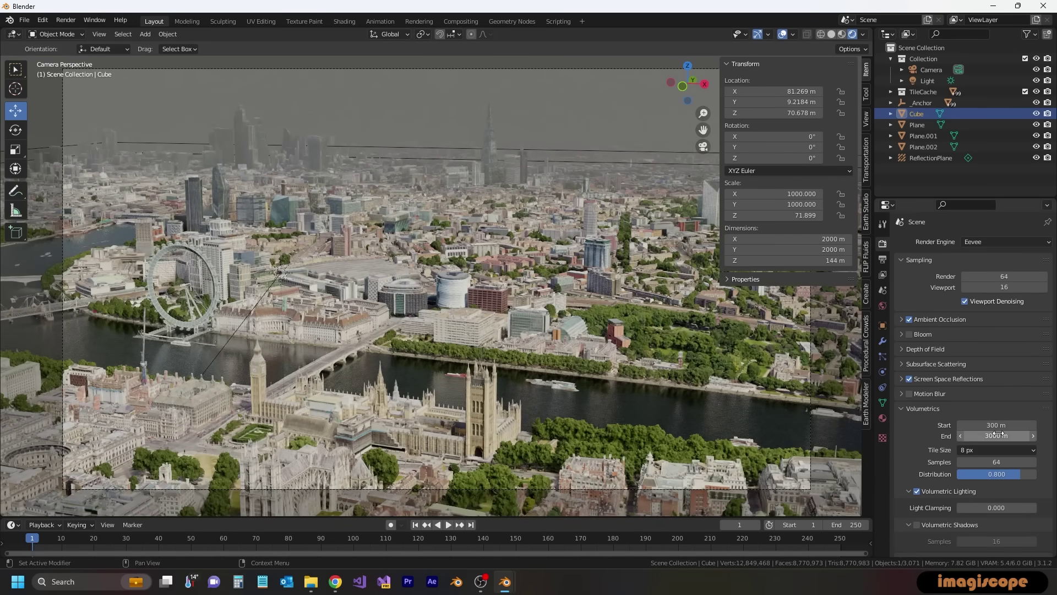
click(998, 435)
text(500)
key(Return)
Bring the volumetrics start distance closer, first to 200 m and finally to 150 m
click(999, 424)
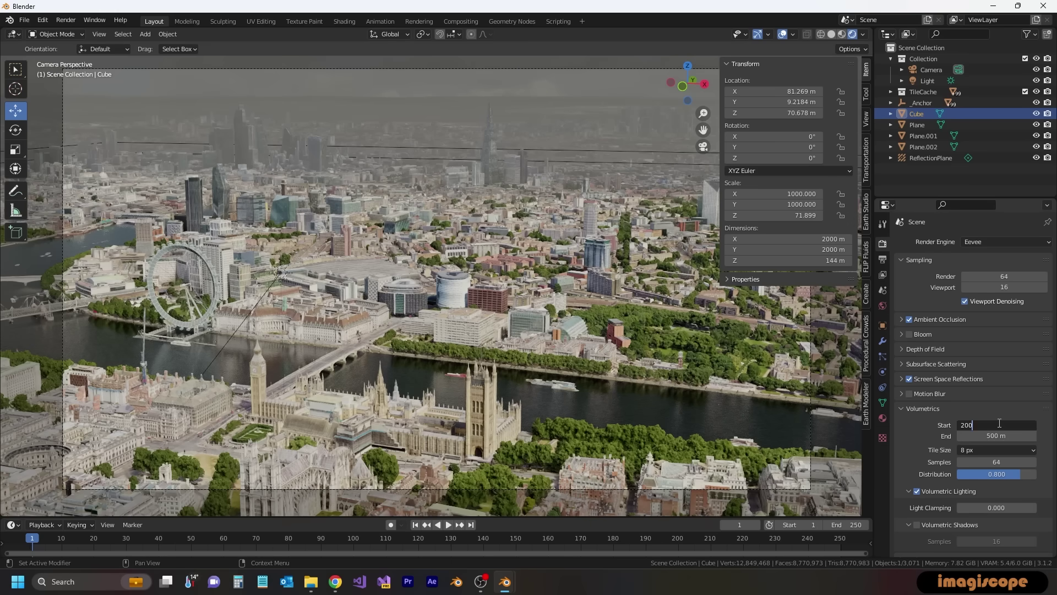
key(Return)
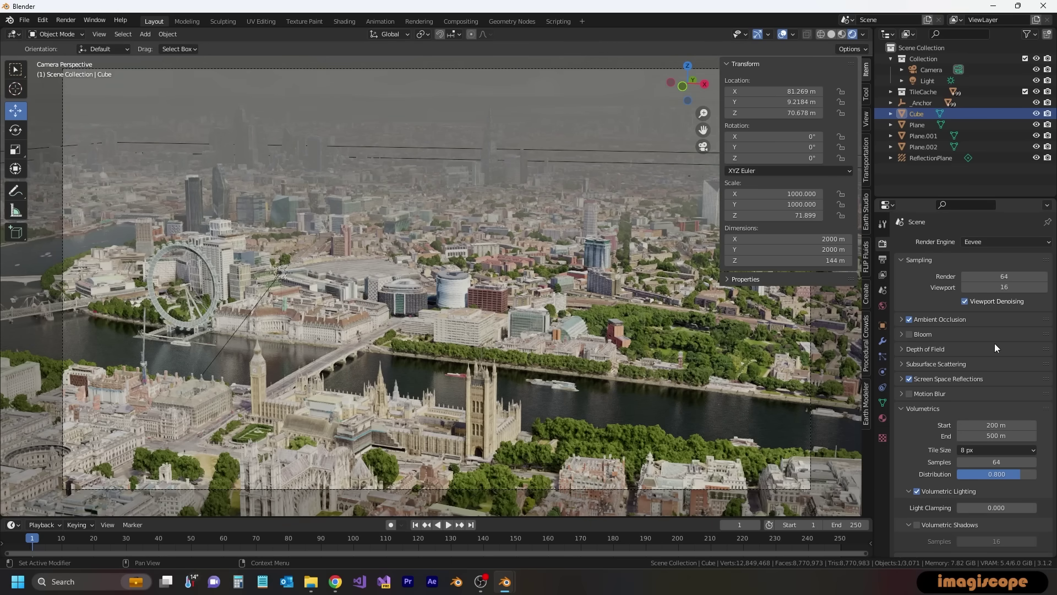
click(1000, 425)
key(Return)
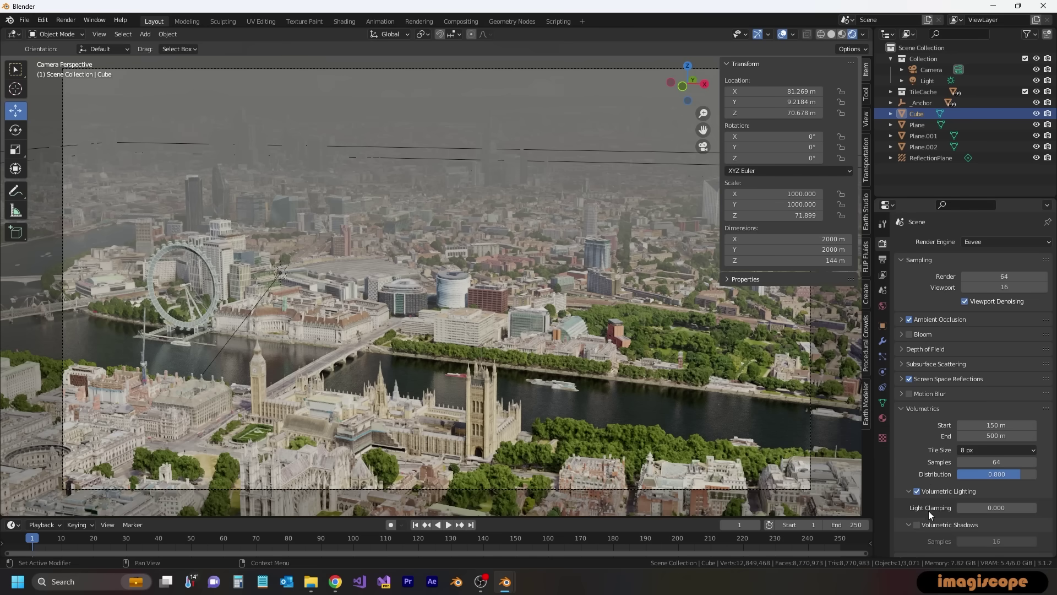
Try volumetric shadows in the render settings and turn them back off
scroll(928, 510, down, 5)
click(916, 414)
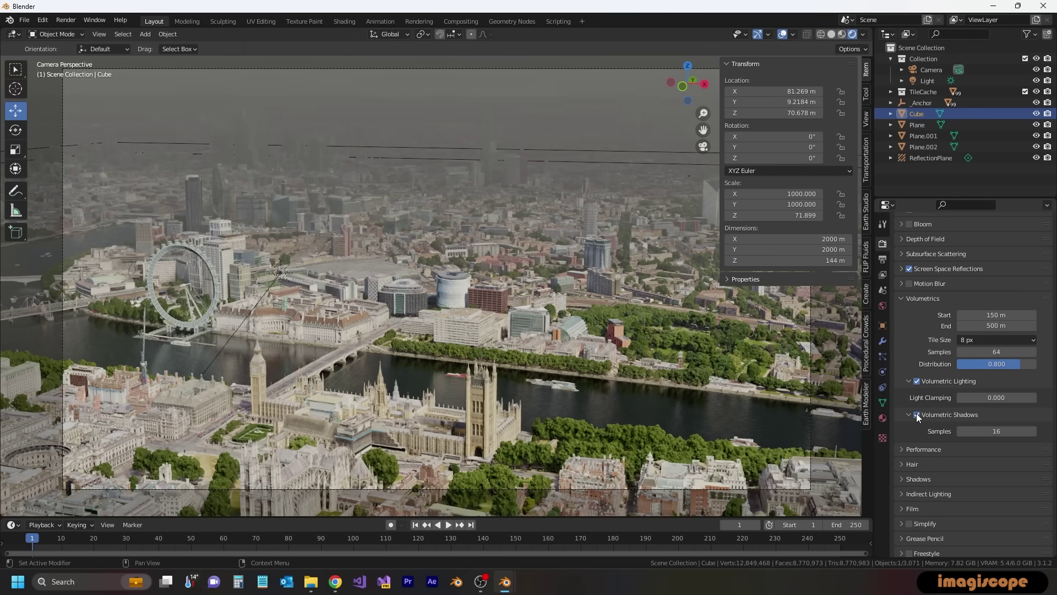
click(916, 413)
Thin the haze by trying a volume density of 0.005 on the cube's material and settling on 0.003
click(882, 417)
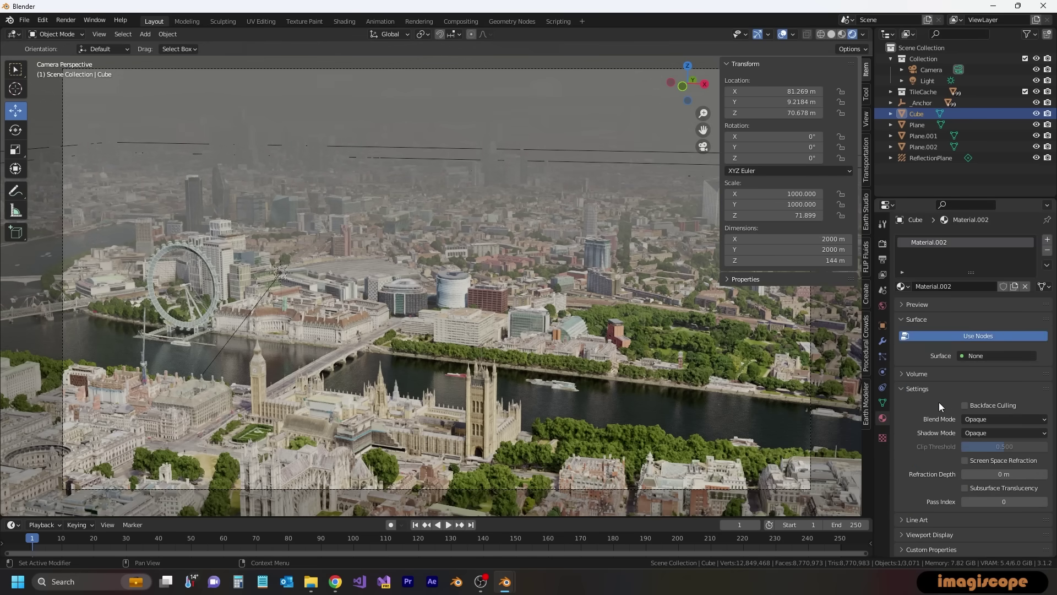
click(903, 374)
click(1006, 438)
key(BackSpace)
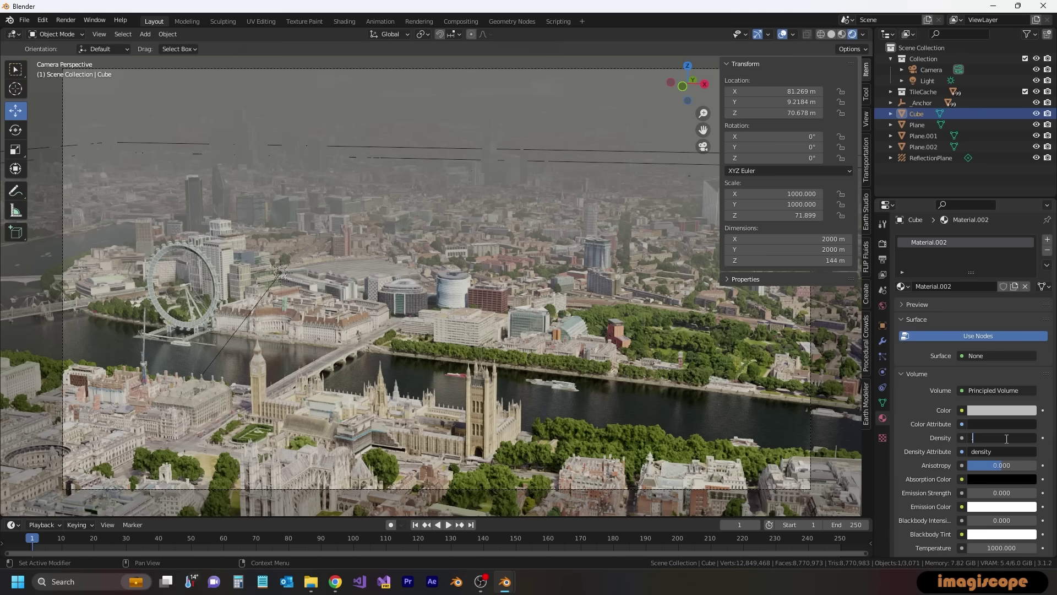
text(.005)
key(Return)
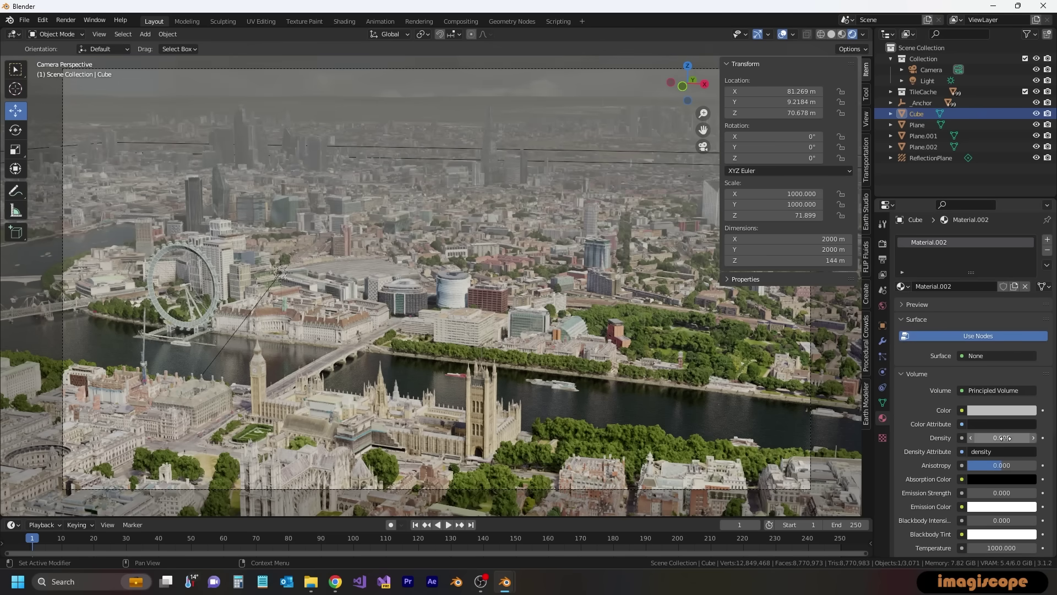
click(1003, 438)
text(.003)
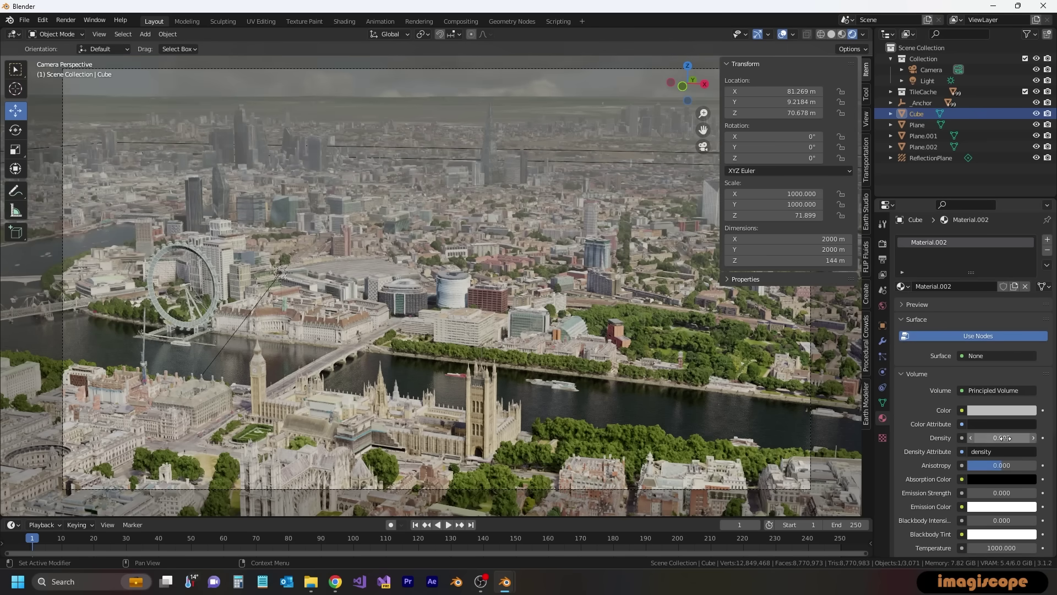
key(Return)
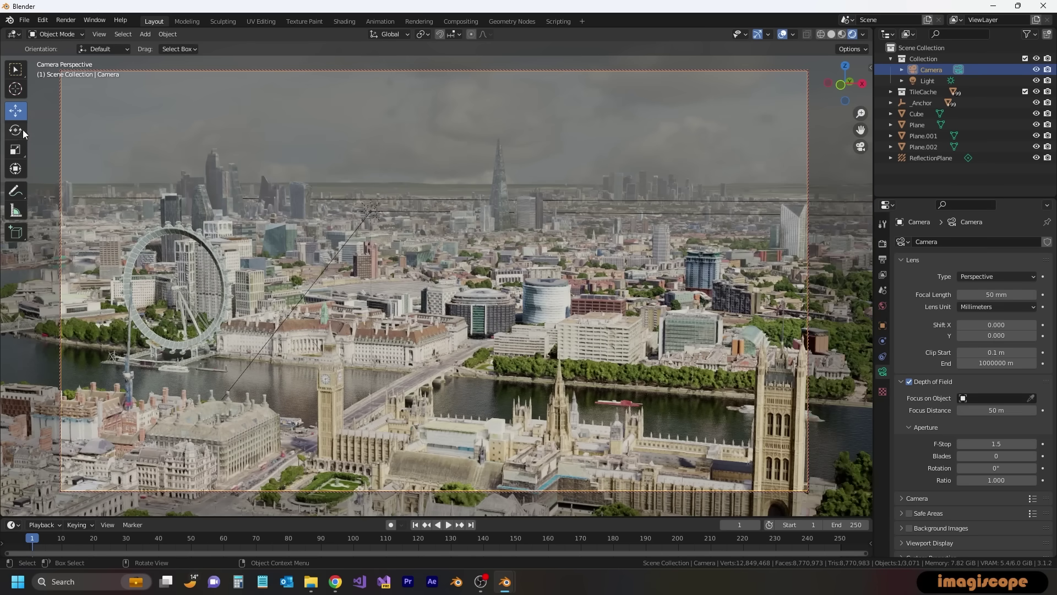
Place the 3D cursor on the bridge beside Big Ben and add a low-poly Bus Setra S418 from Public Transport there
click(15, 89)
click(411, 380)
key(n)
click(866, 160)
click(788, 83)
click(758, 218)
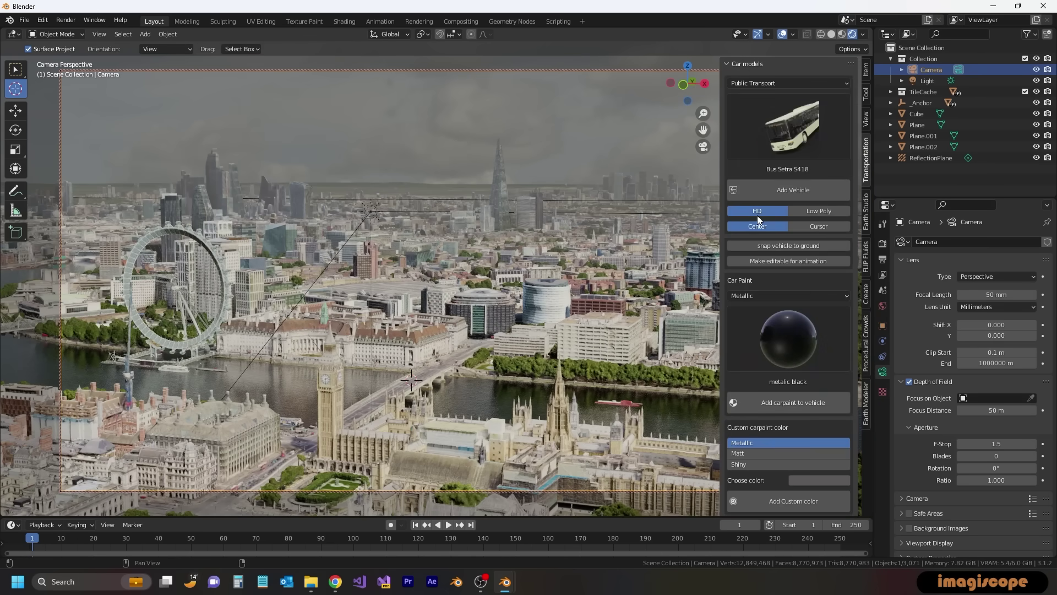
click(788, 127)
click(818, 211)
click(819, 226)
click(784, 190)
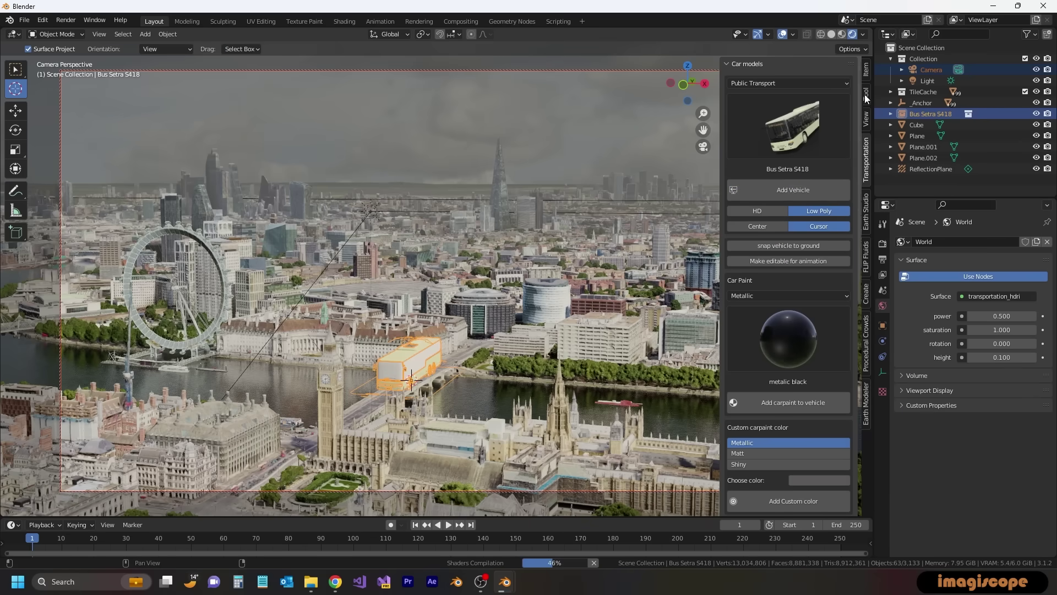
Scale the bus to 0.1 on all three axes
click(866, 69)
drag(749, 194, 749, 215)
text(.1)
key(Return)
Focus on the bus standing on the bridge and apply the shiny red car paint to it
middle_drag(397, 378, 405, 377)
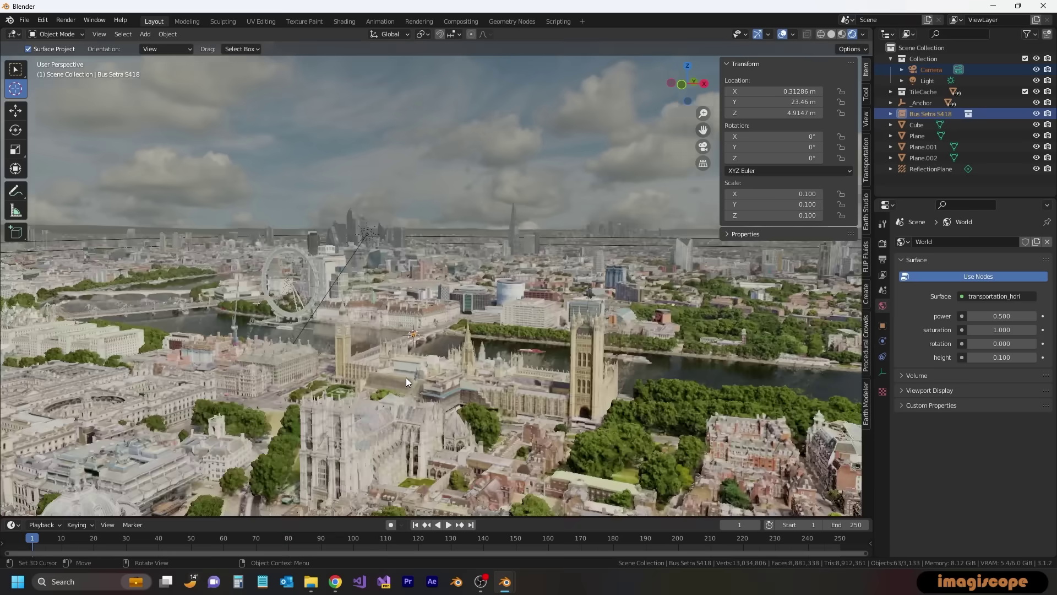
scroll(405, 377, down, 4)
click(936, 102)
click(930, 114)
key(KP_Decimal)
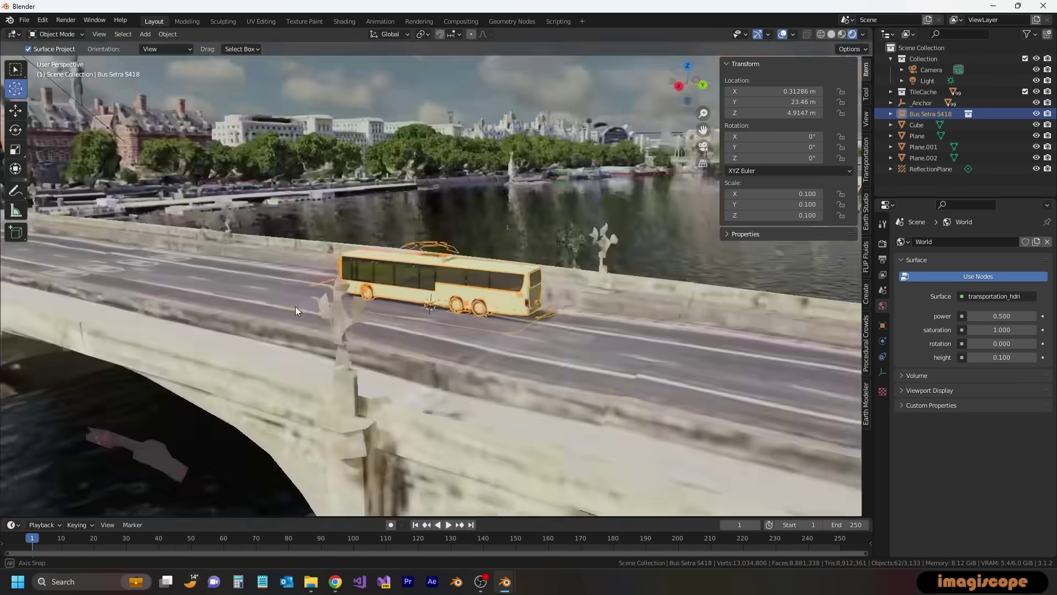
click(867, 166)
click(787, 296)
click(782, 332)
click(799, 330)
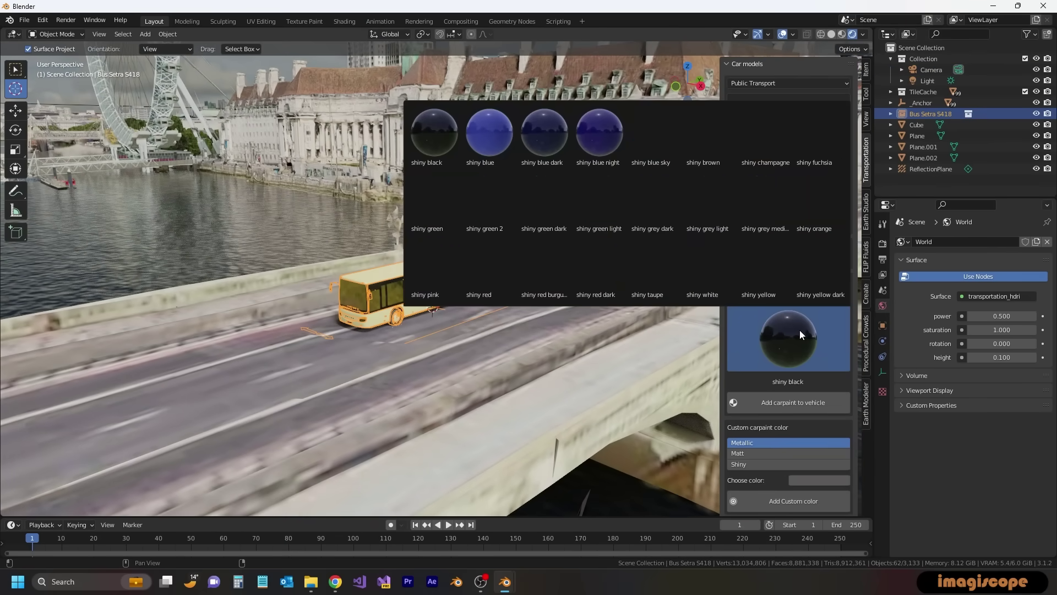
click(494, 265)
click(798, 402)
Animate the bus driving along the bridge by moving it along Y to 12.144 m and keyframing its location at frame 250
key(KP_0)
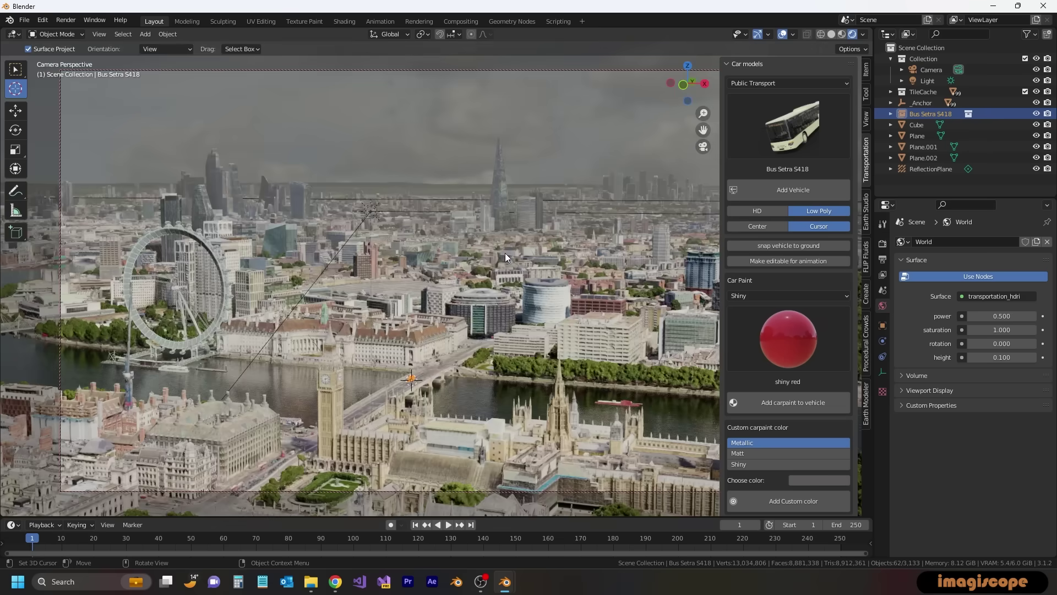
key(shift+space)
key(g)
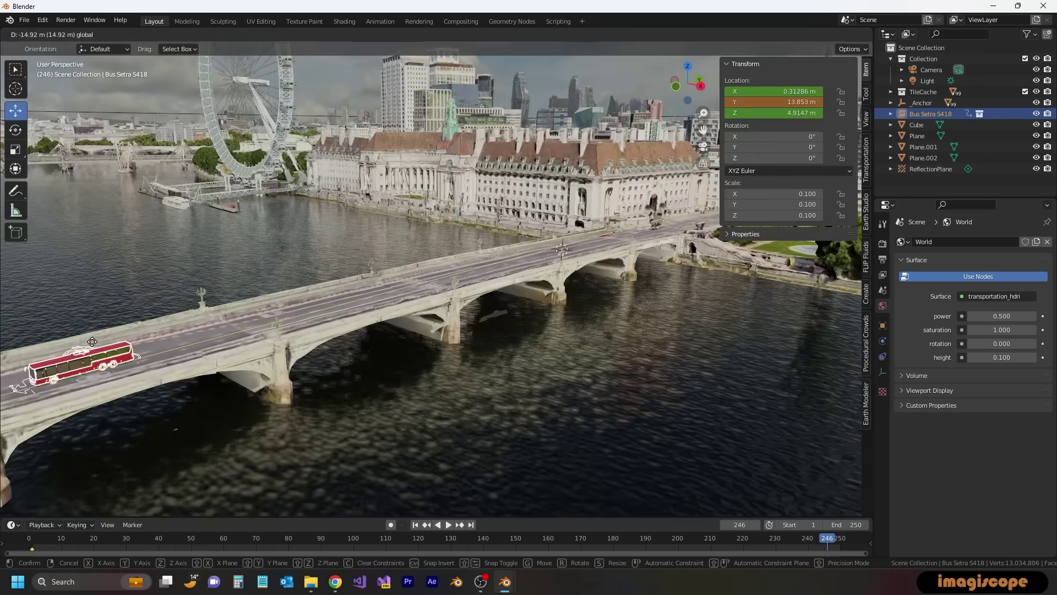
click(841, 540)
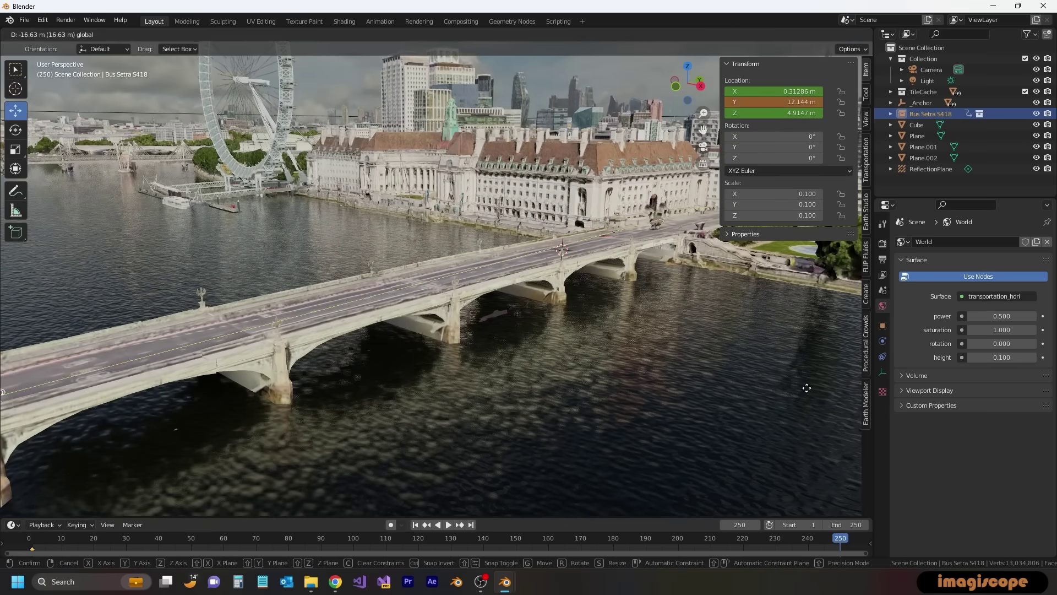
key(space)
key(KP_0)
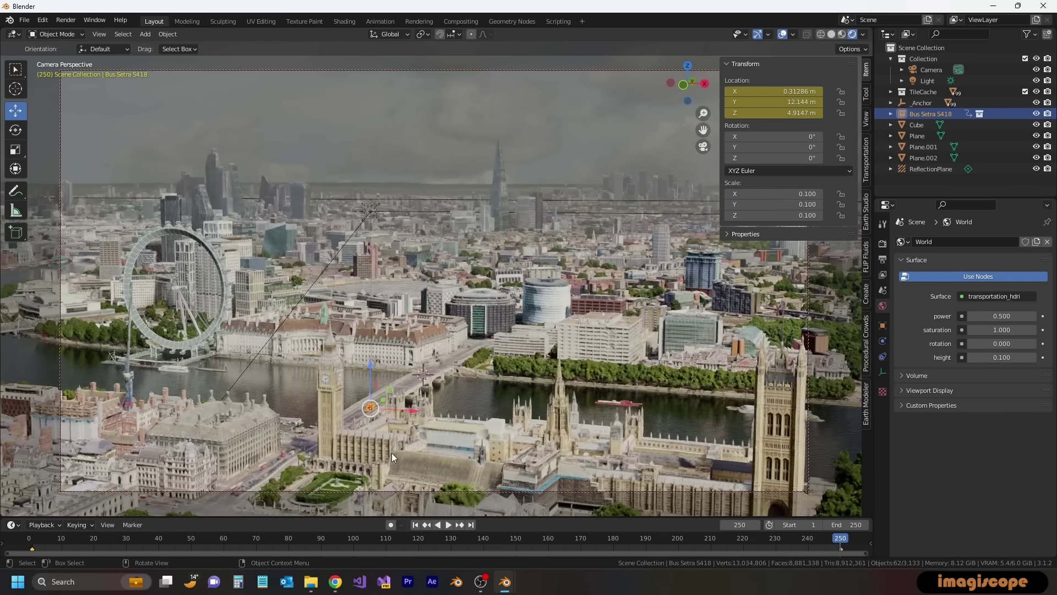
Keyframe the camera for a fly-in, pulling it far back over the city at frame 1 and keying its location and rotation there
click(415, 525)
click(930, 70)
key(i)
scroll(418, 424, down, 2)
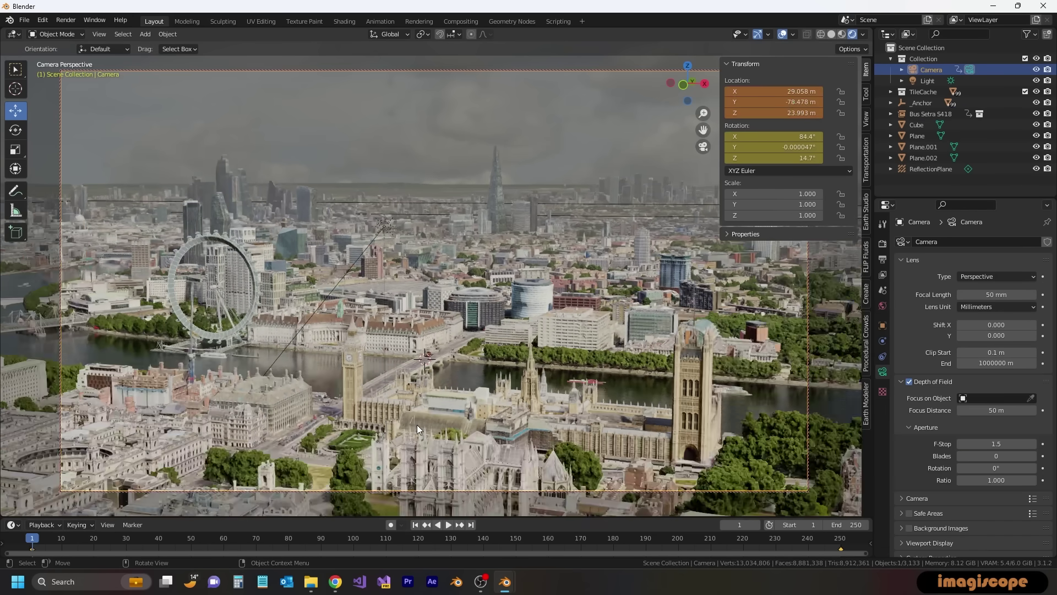
scroll(418, 424, down, 4)
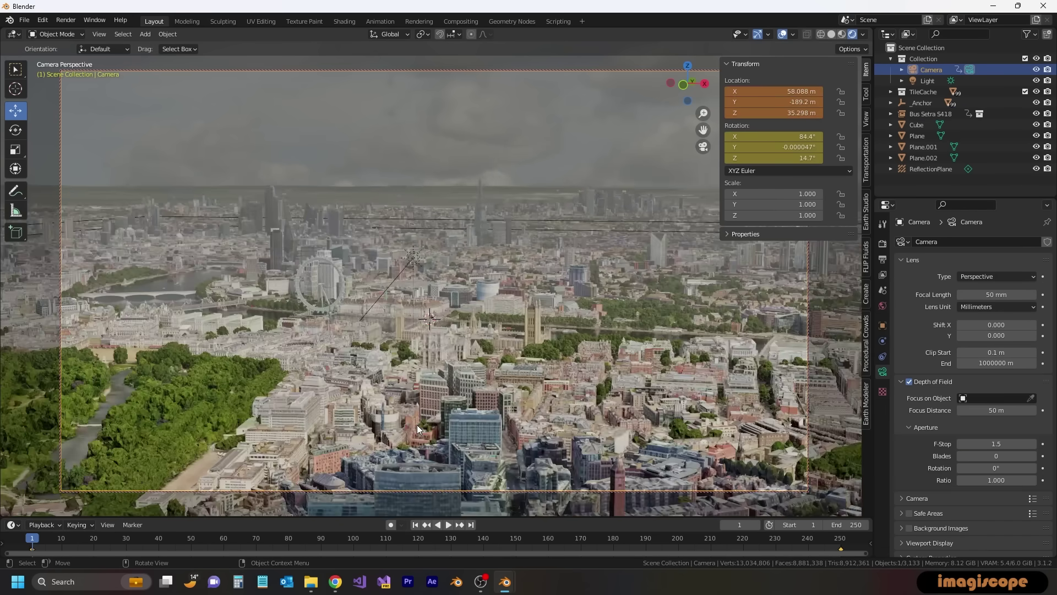
middle_drag(418, 425, 415, 423)
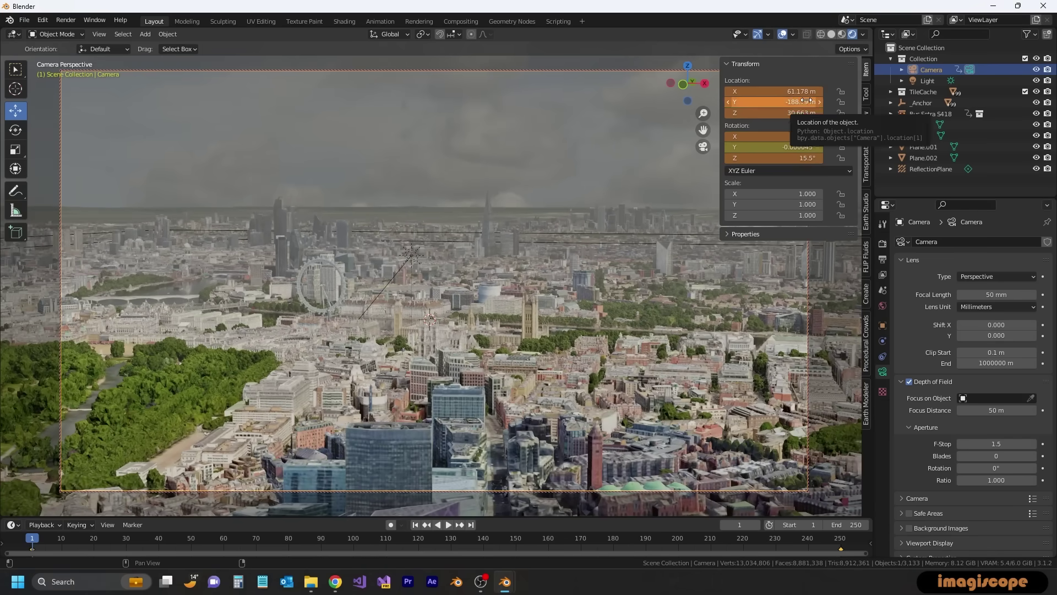
key(i)
key(i)
Play back the camera fly-in through the camera view to check the motion towards Big Ben and the river
drag(36, 541, 162, 553)
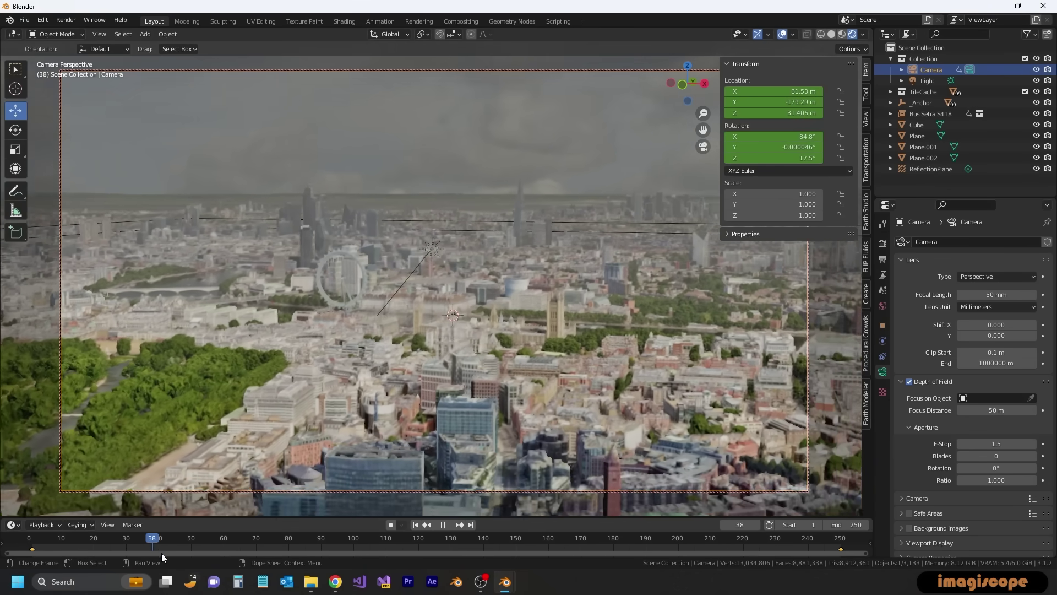
key(space)
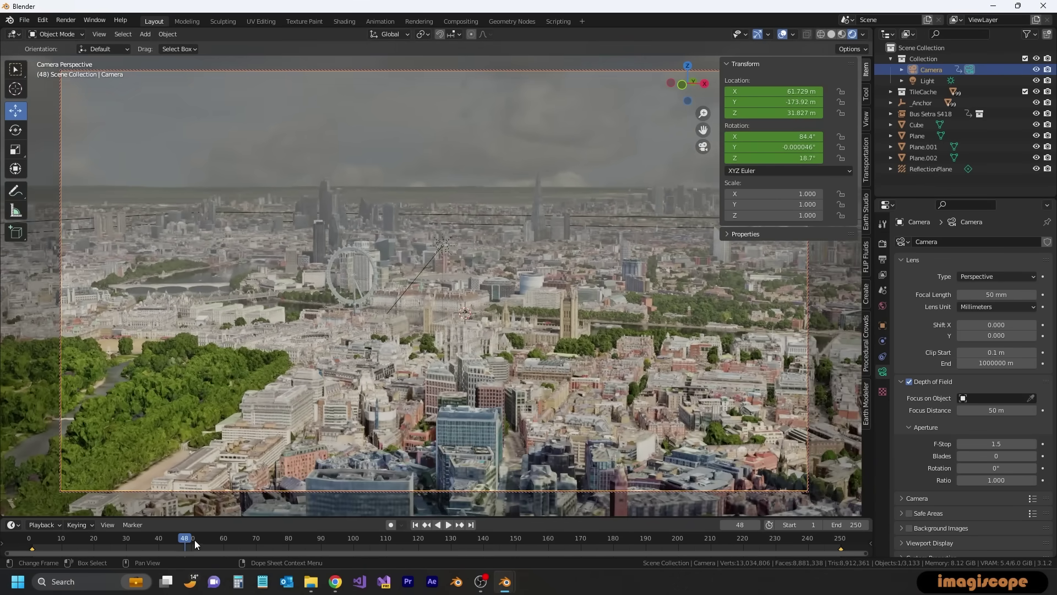
key(space)
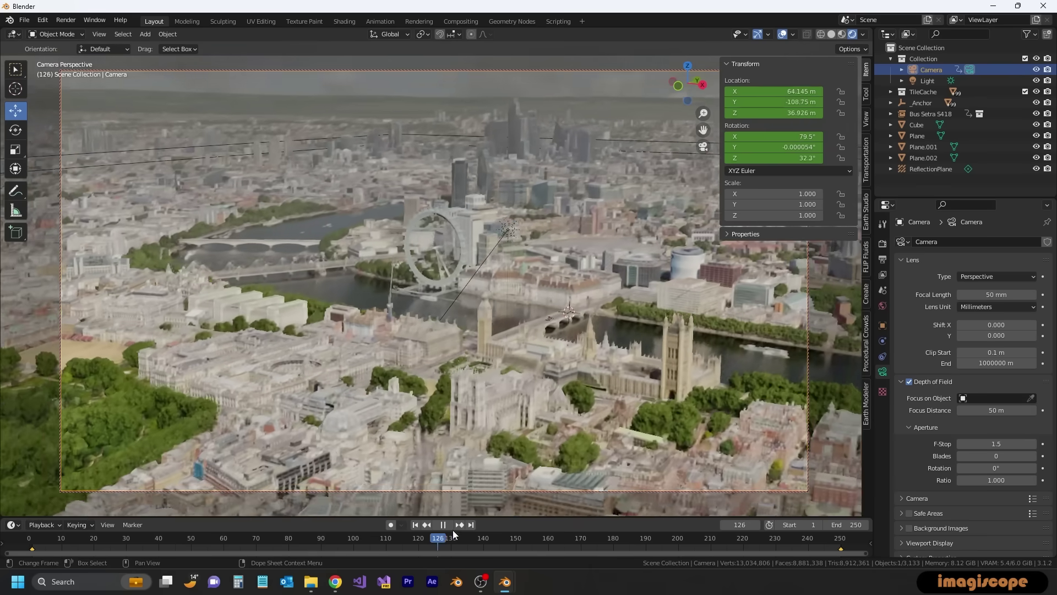